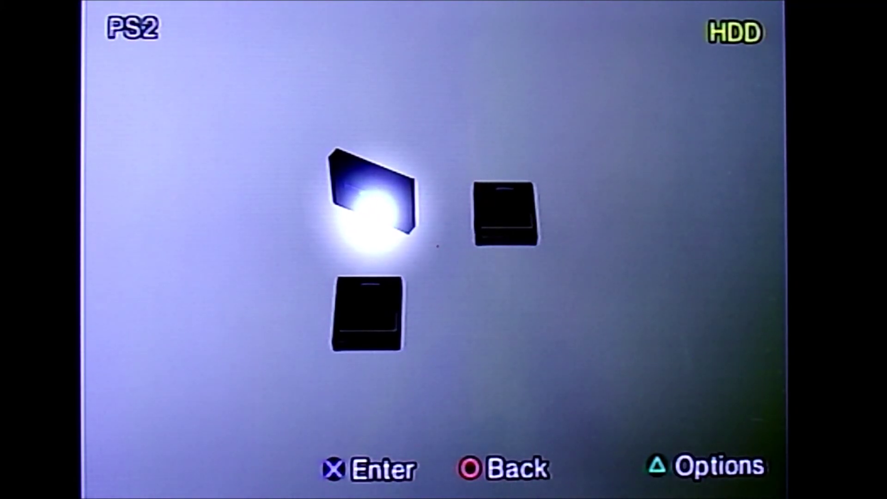
- Browse the HDD's contents on the PS2 and view the options of the uLaunchELF v4.43a_kHn HDD entry
key("Return")
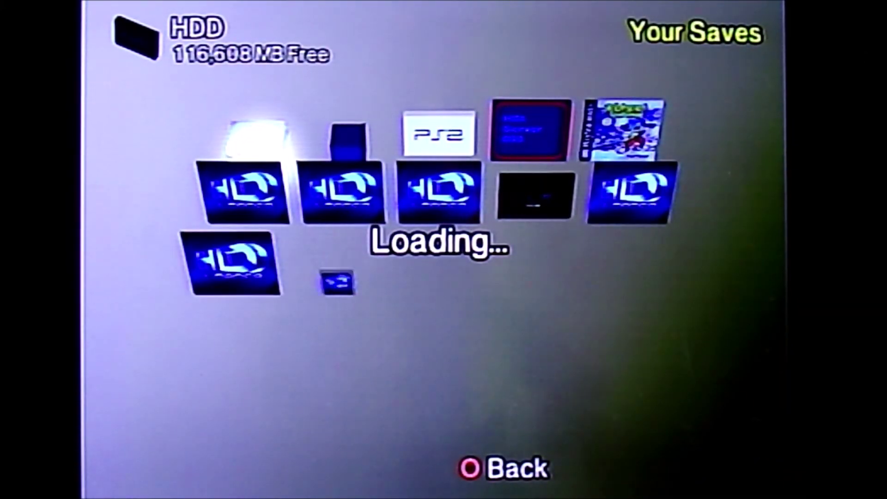
key("Right")
key("Right")
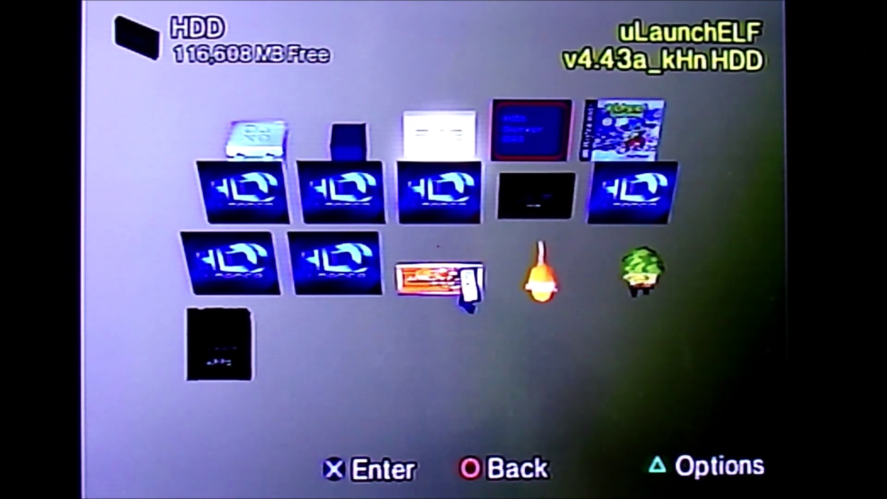
key("Triangle")
key("Up")
key("Down")
key("Escape")
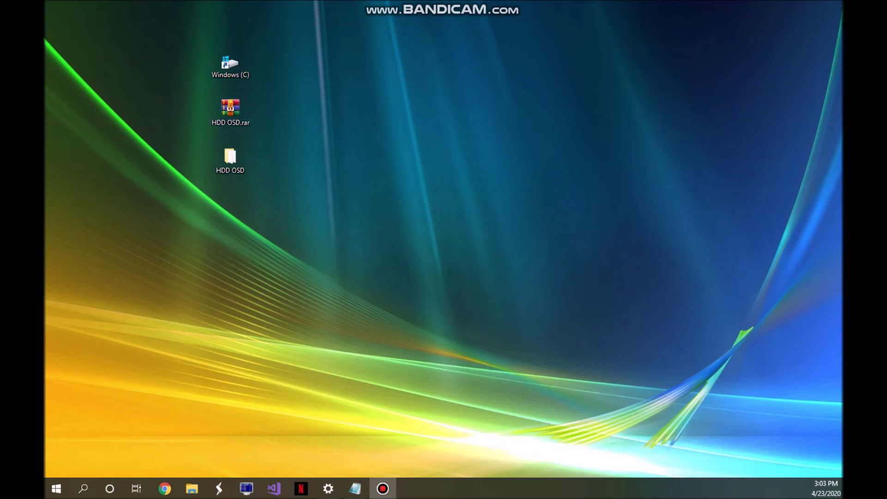
- Switch to the Windows desktop and open the HDD OSD folder
left_click(230, 160)
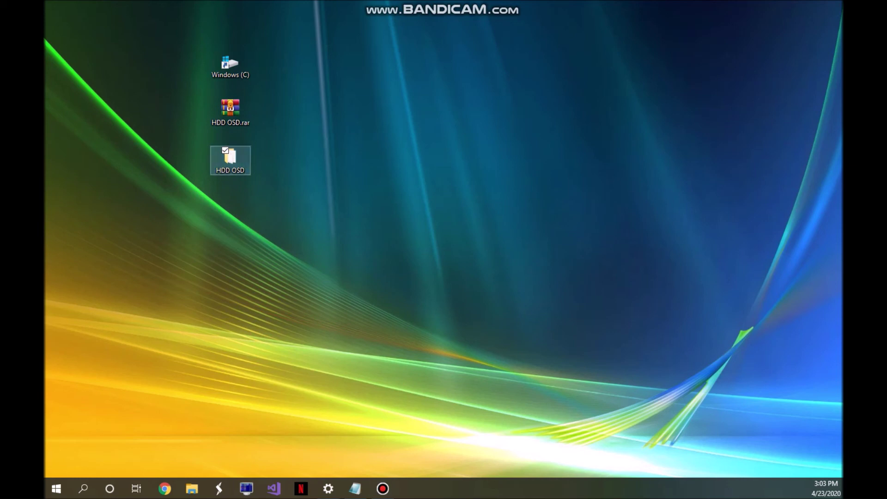
double_click(230, 160)
left_click(553, 211)
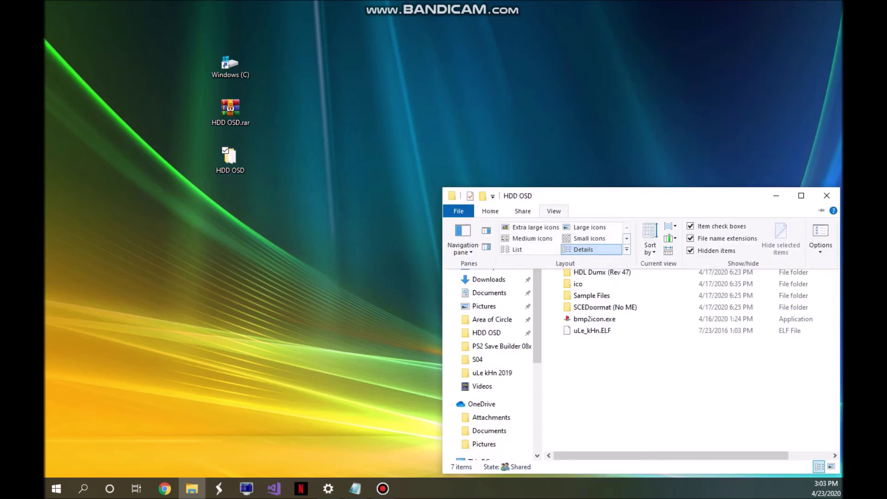
left_click(670, 383)
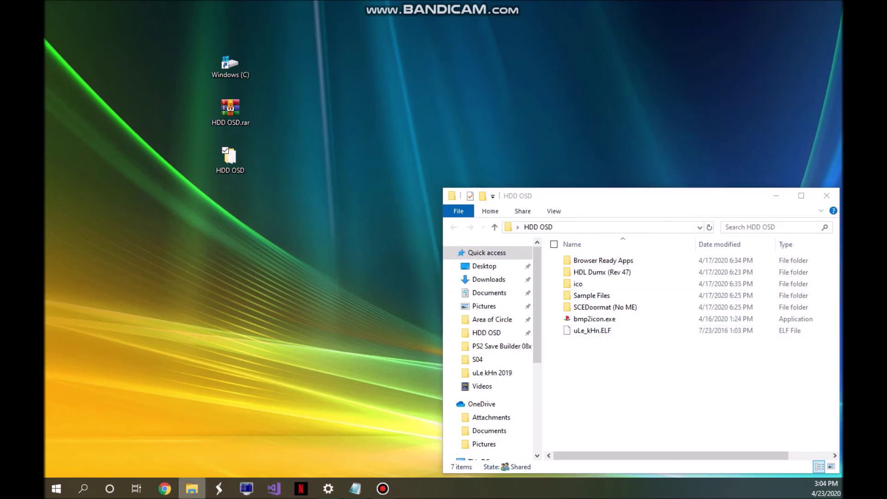
- Open a second File Explorer window, place it beside the HDD OSD window, and show the drives in This PC
right_click(191, 488)
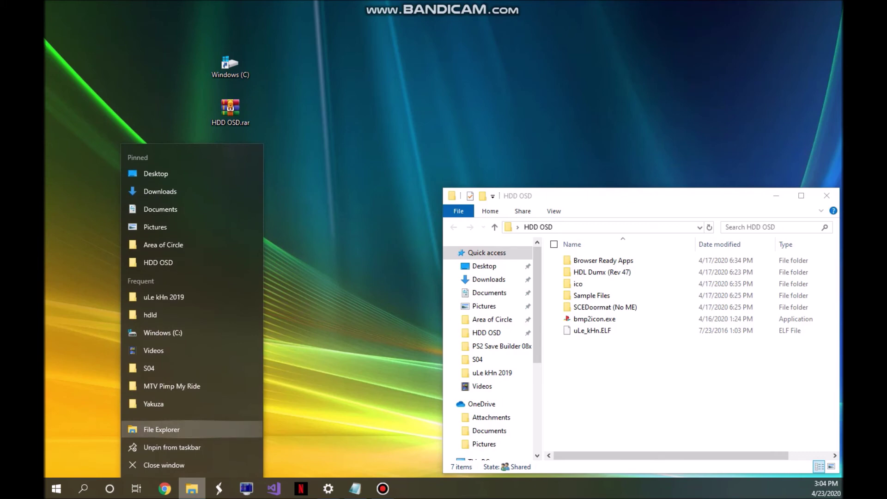
left_click(161, 429)
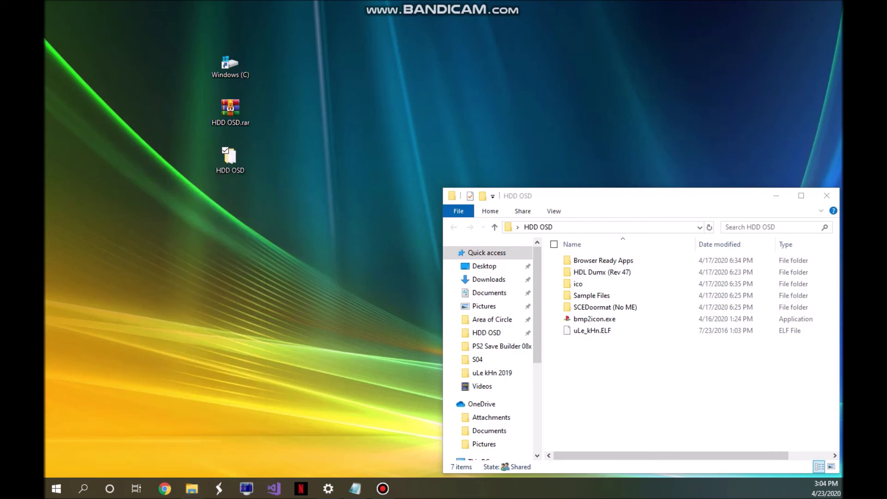
left_click_drag(531, 199, 162, 87)
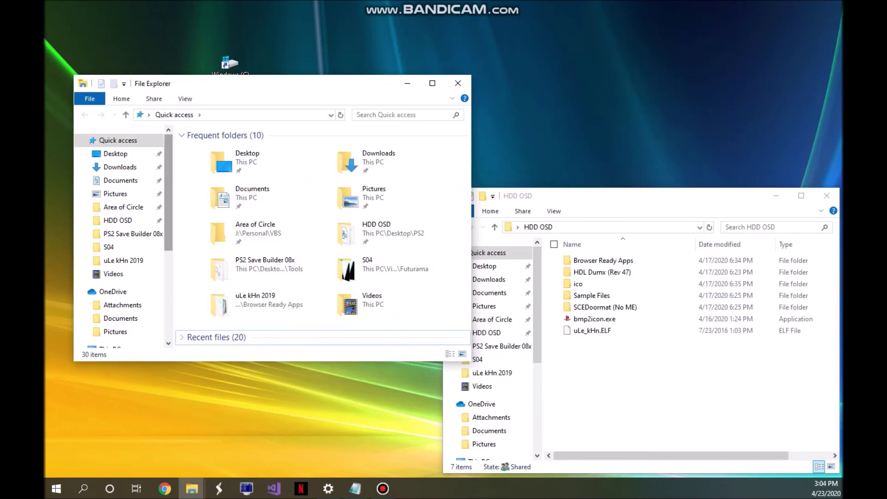
scroll(120, 233, "down", 3)
left_click(110, 233)
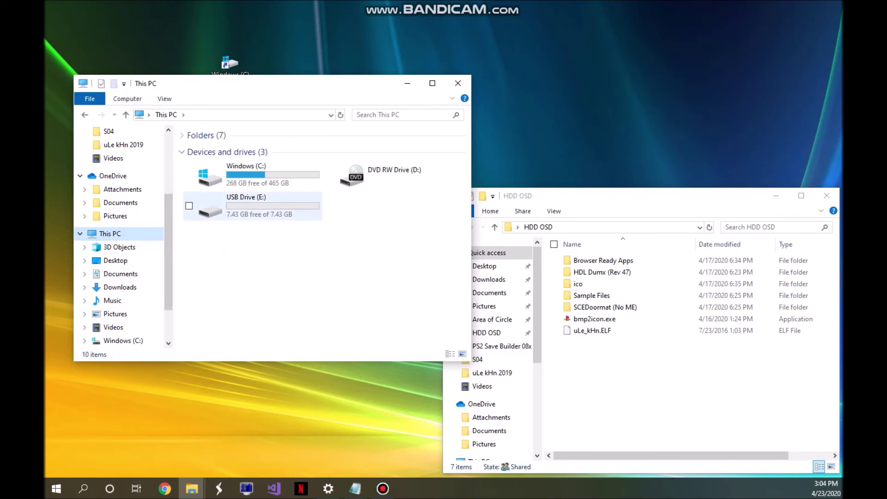
- Open the format settings for USB Drive (E:), choose FAT32, and restore the device defaults
right_click(253, 210)
left_click(115, 383)
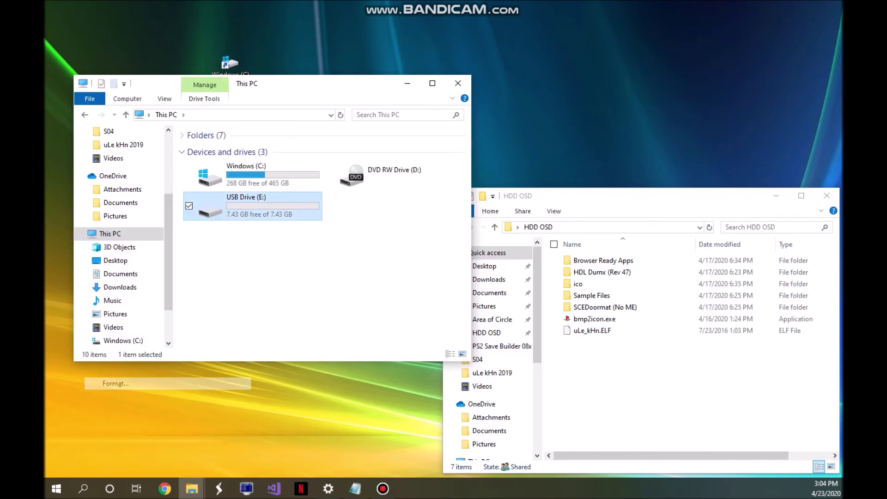
left_click(195, 253)
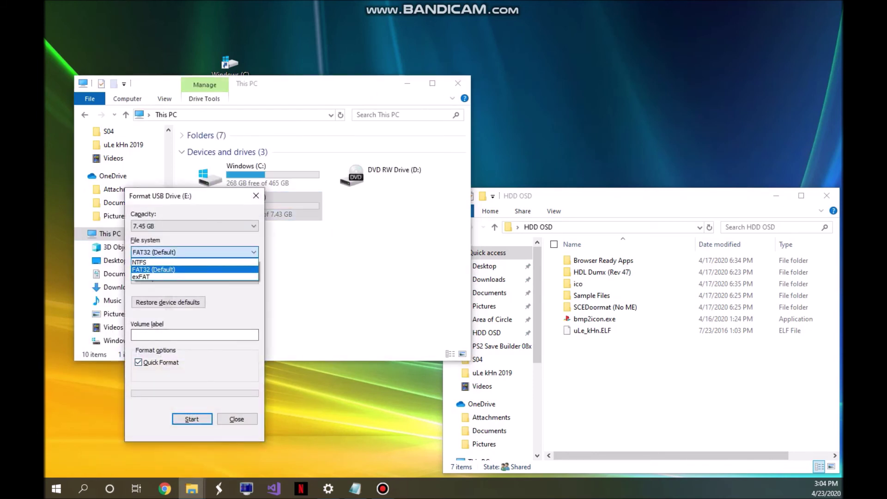
left_click(184, 269)
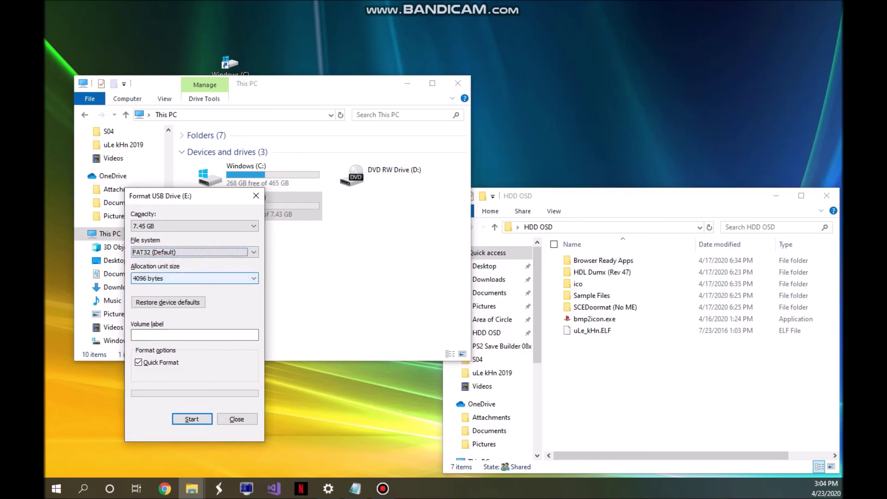
key("alt+d")
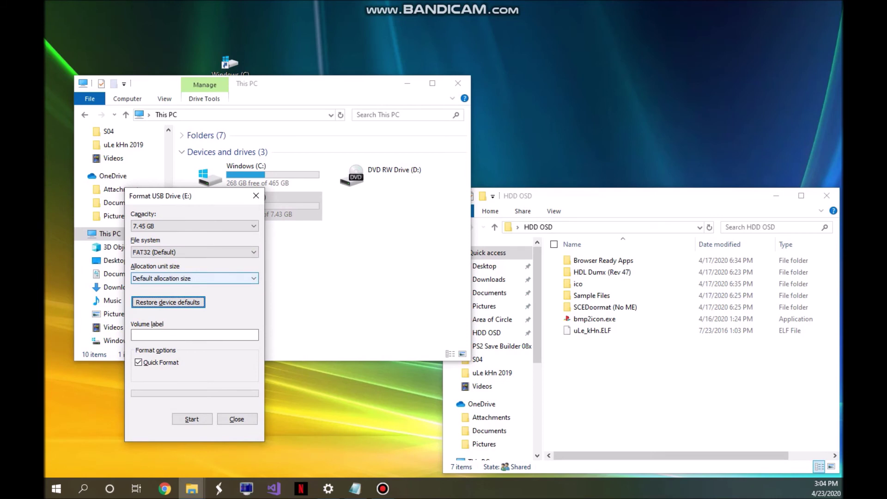
- Change the file system to NTFS and quick-format USB Drive (E:), closing the format dialog when done
key("alt+f")
key("alt+Down")
key("Up")
key("Return")
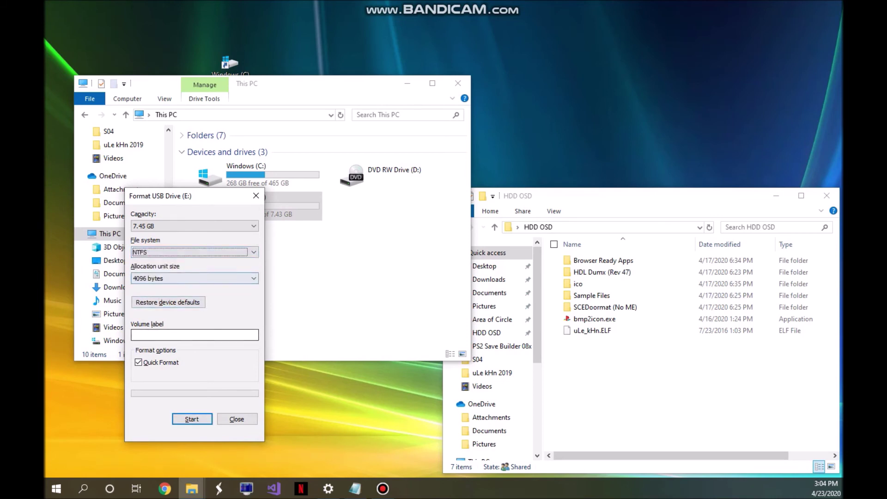
key("alt+s")
key("Return")
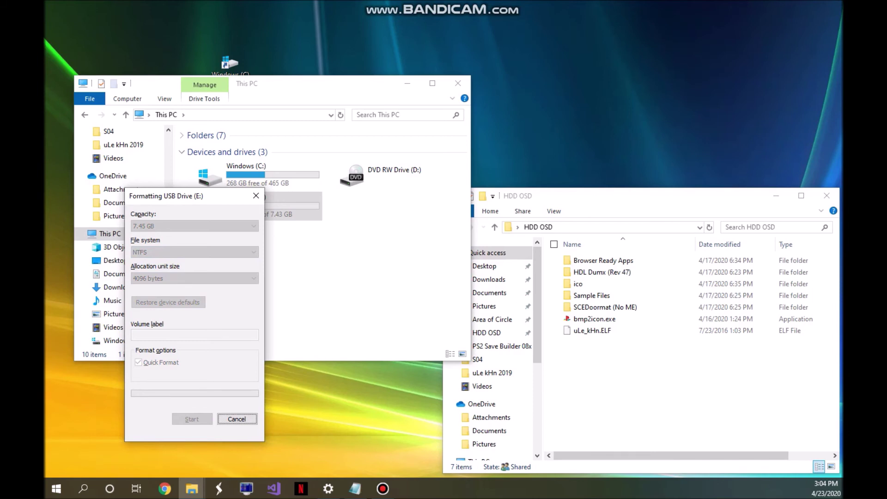
key("Return")
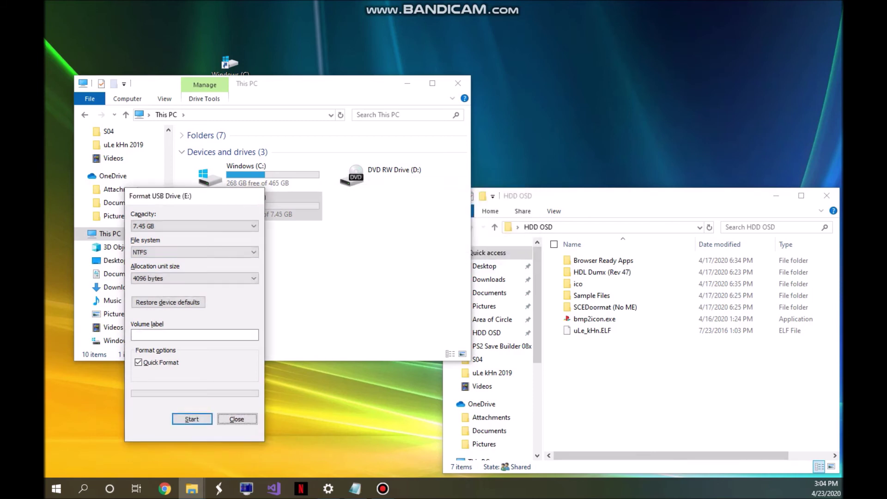
key("Return")
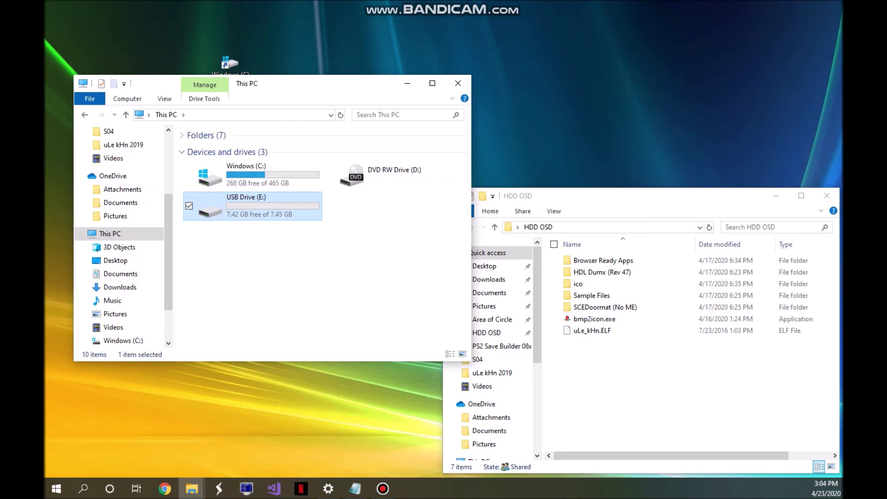
- Open USB Drive (E:) and copy uLe_kHn.ELF and the Browser Ready Apps folder onto it from HDD OSD
left_click_drag(259, 89, 229, 18)
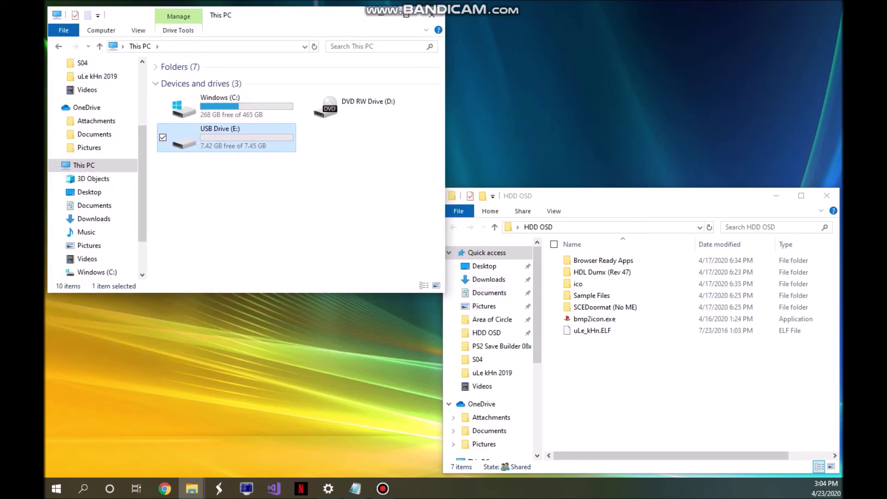
double_click(226, 137)
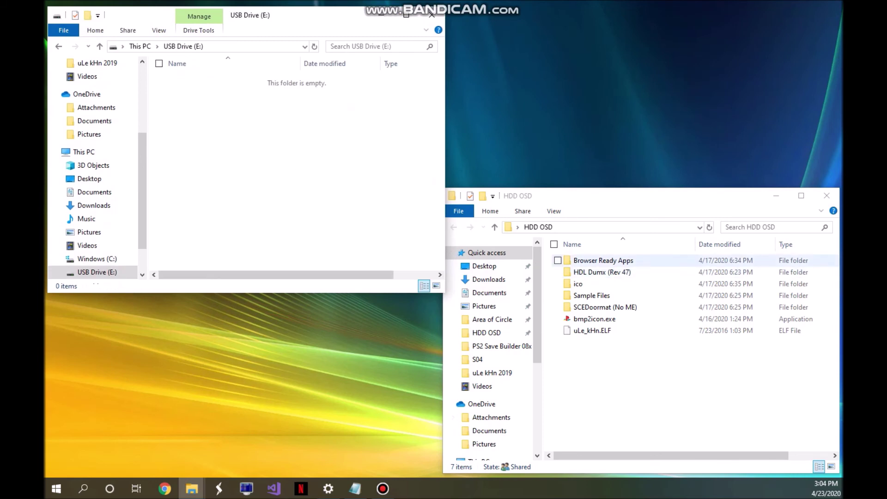
left_click(604, 261)
left_click(592, 331)
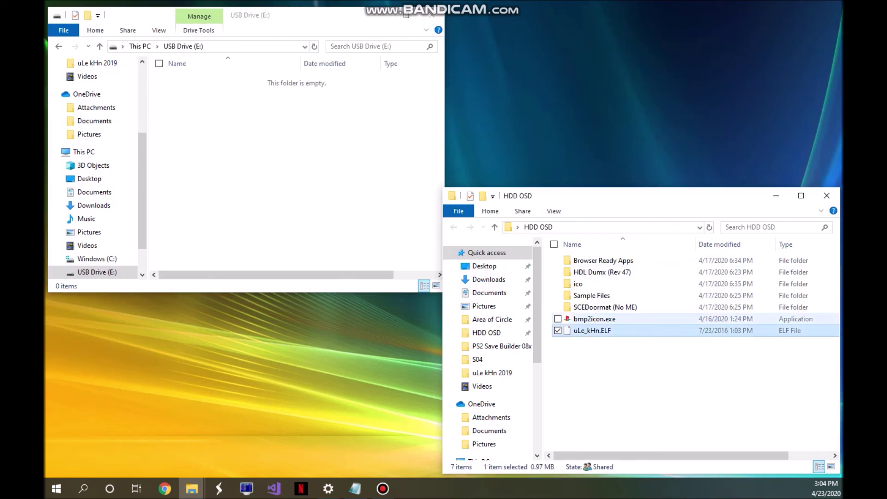
left_click_drag(592, 330, 314, 152)
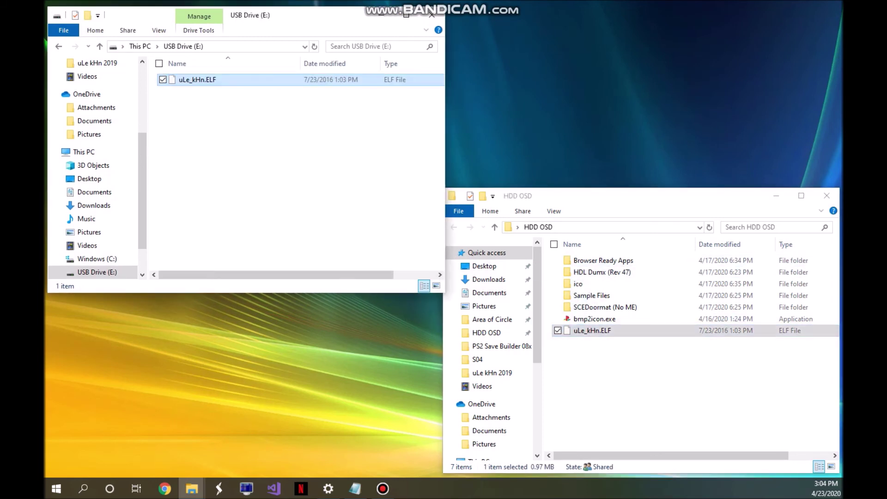
left_click_drag(600, 260, 277, 185)
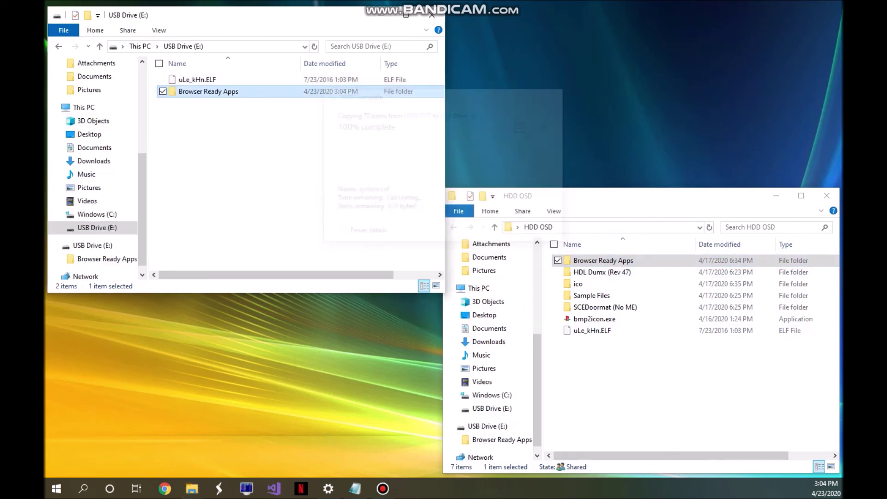
left_click(656, 369)
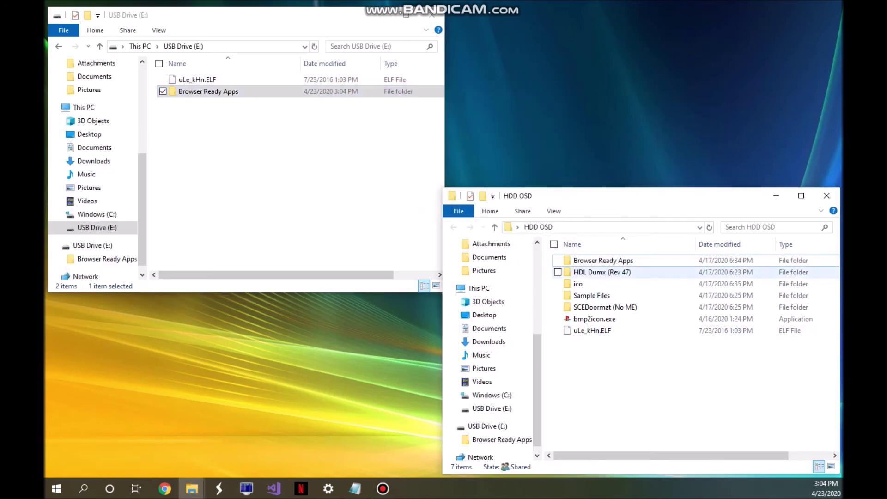
- Copy hdl_svr_093.elf from the HDL Dumx (Rev 47) folder to the USB drive and return to HDD OSD
double_click(601, 272)
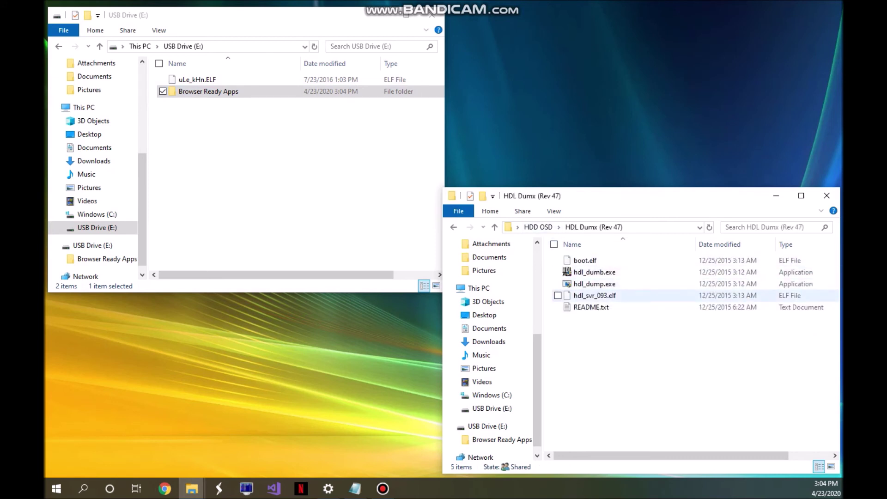
left_click(593, 296)
left_click_drag(600, 295, 319, 150)
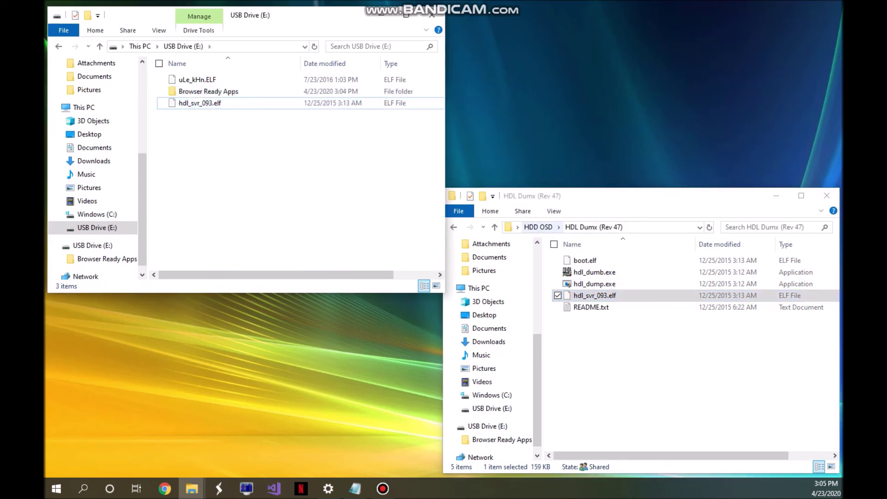
left_click(538, 227)
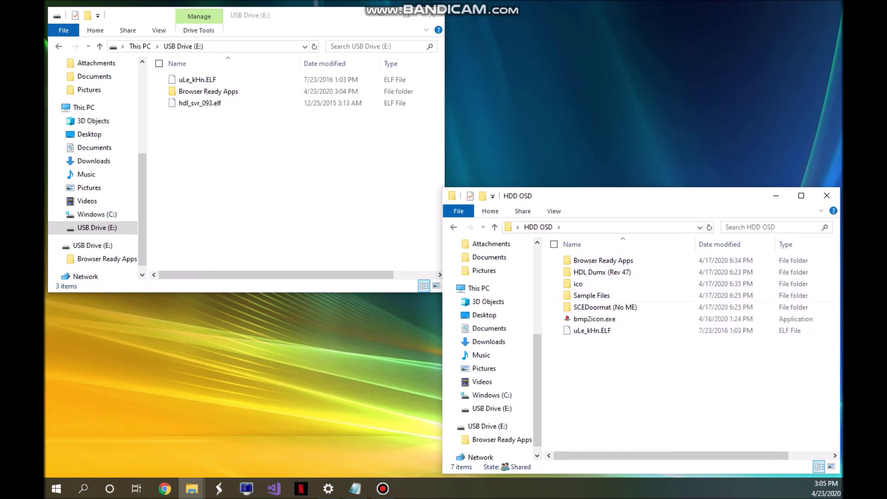
- Open the local Browser Ready Apps folder and view the files in its OPL 1682 DB subfolder
mouse_move(192, 488)
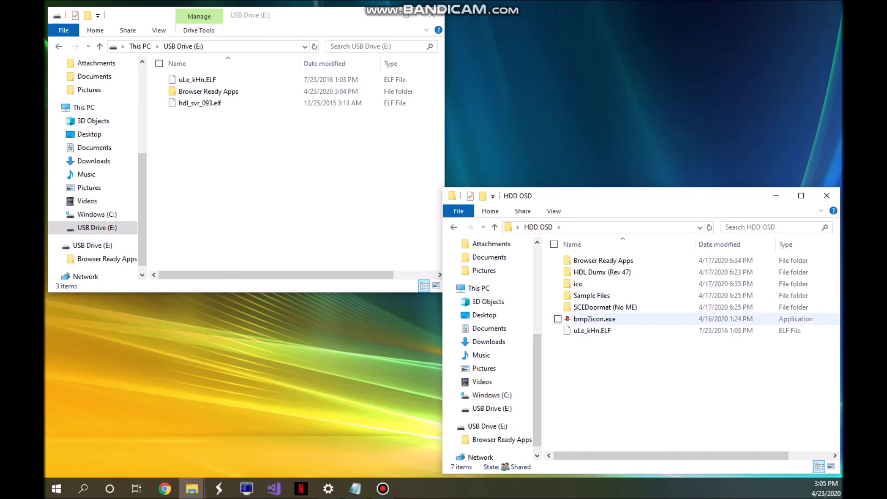
double_click(596, 261)
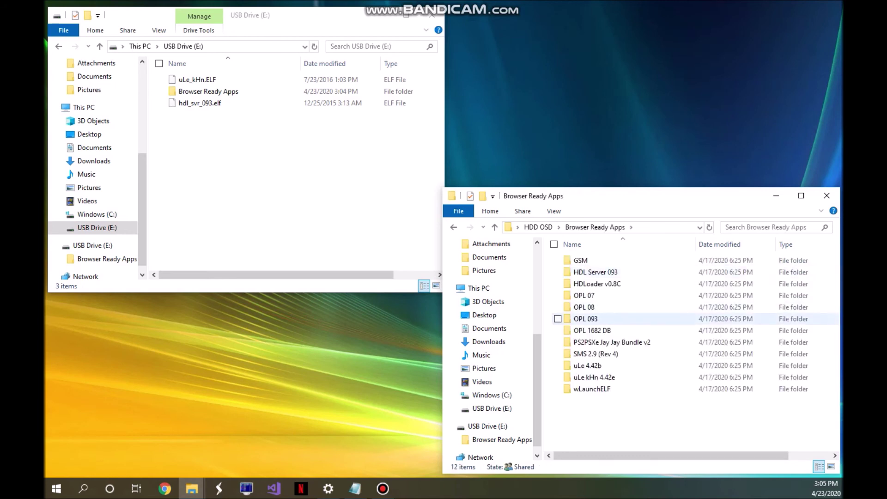
double_click(591, 331)
left_click(574, 227)
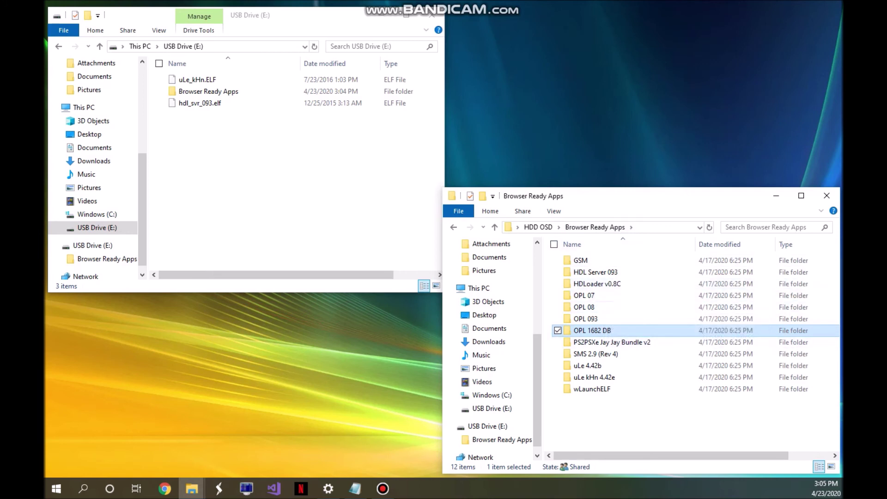
double_click(615, 331)
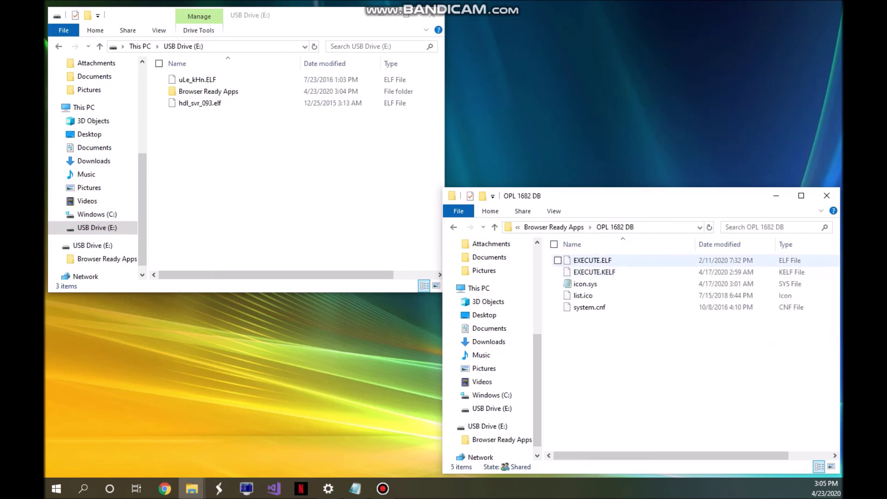
- Copy EXECUTE.ELF from the OPL 1682 DB folder to the clipboard and return to the HDD OSD folder
mouse_move(591, 262)
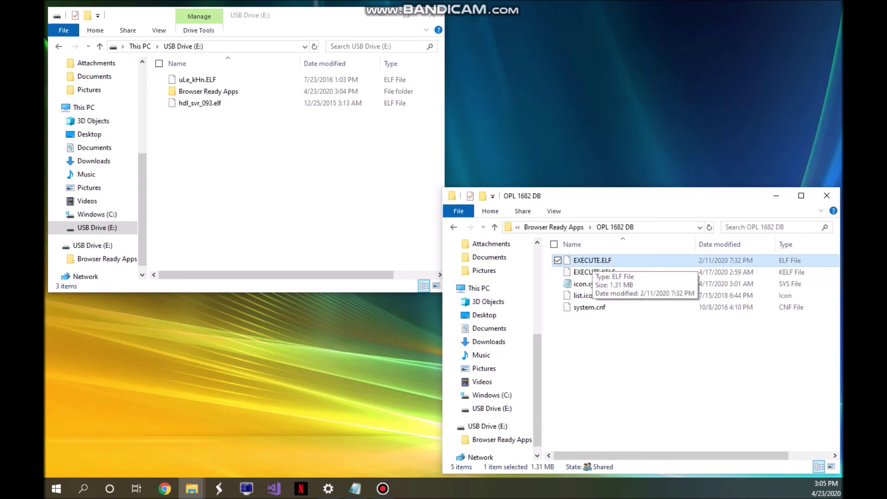
right_click(596, 261)
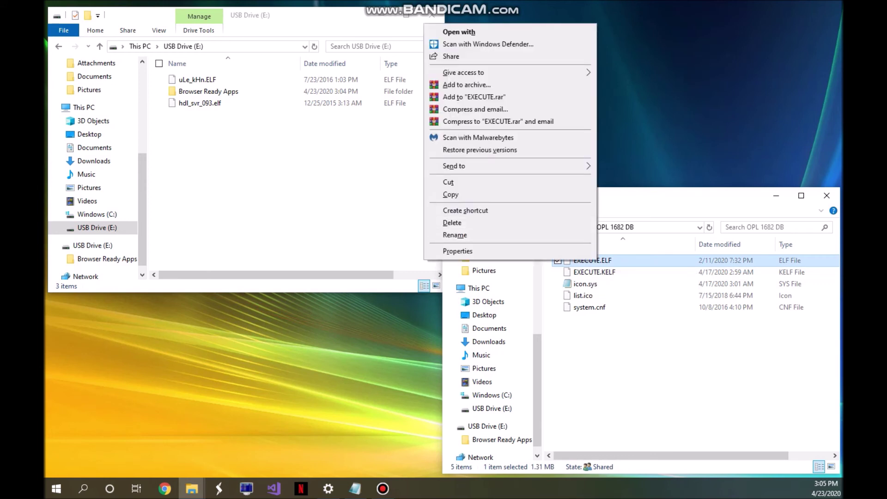
left_click(450, 195)
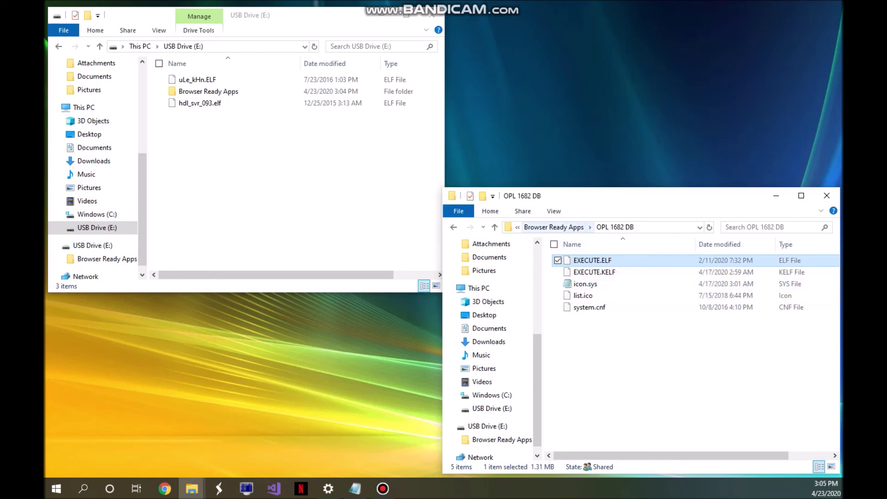
left_click(554, 227)
left_click(538, 227)
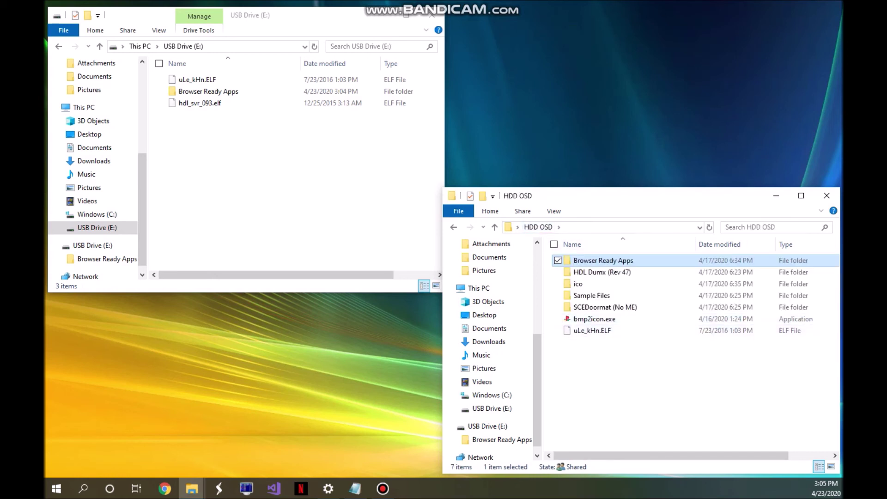
- Paste the copied EXECUTE.ELF into the SCEDoormat (No ME) folder inside HDD OSD
left_click(647, 378)
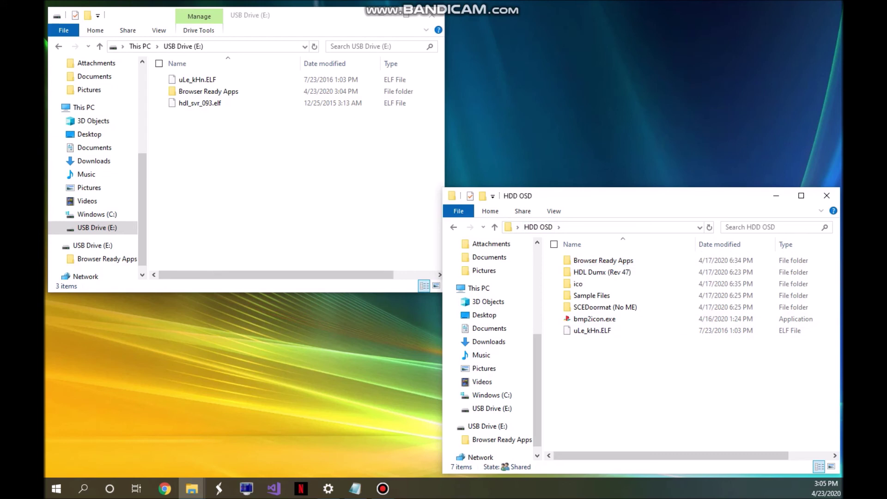
right_click(622, 343)
key("Escape")
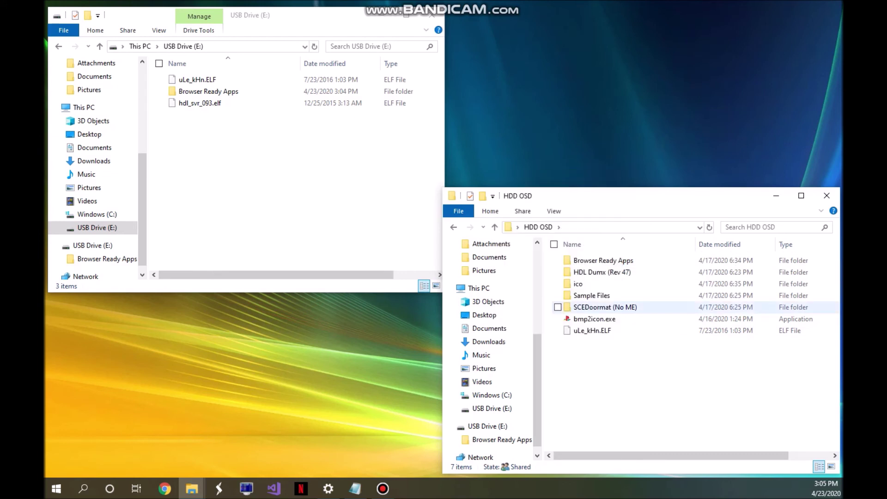
double_click(594, 308)
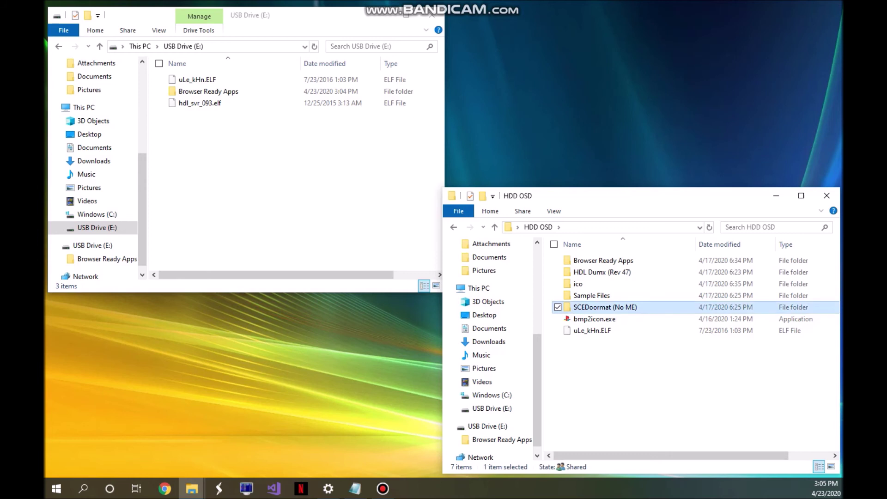
right_click(594, 317)
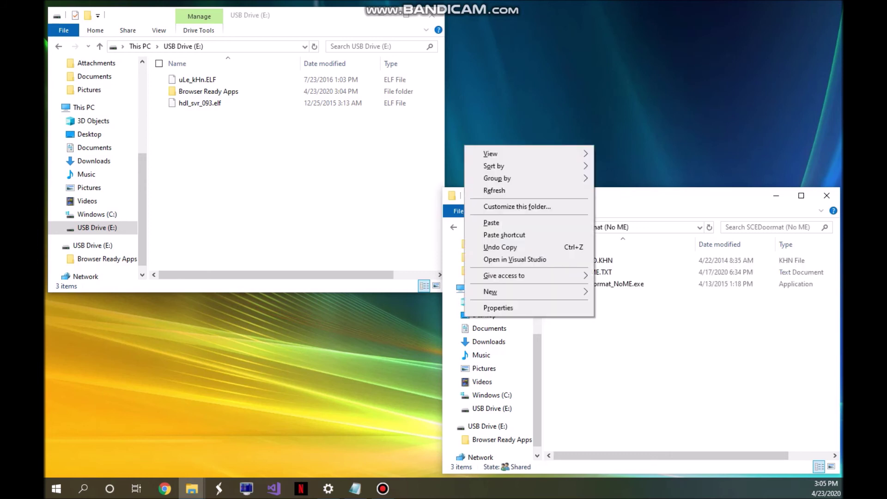
left_click(491, 222)
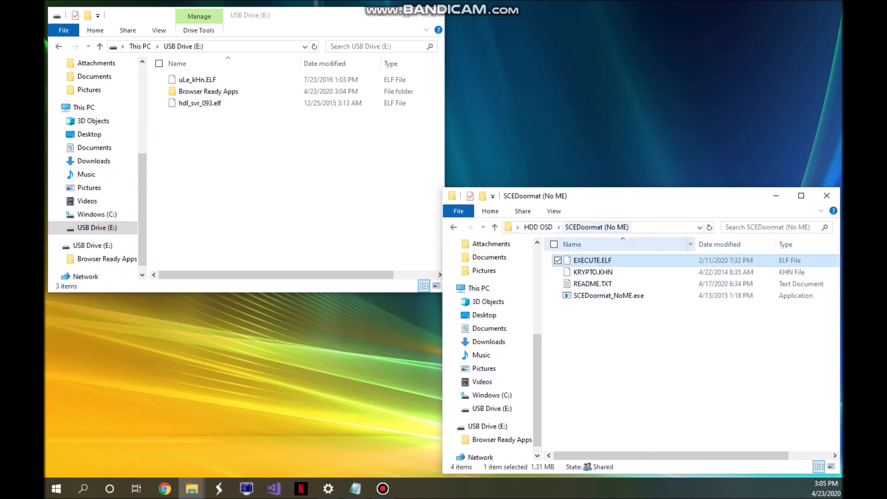
- Convert EXECUTE.ELF to a KELF file by running it through SCEDoormat_NoME.exe
left_click(646, 344)
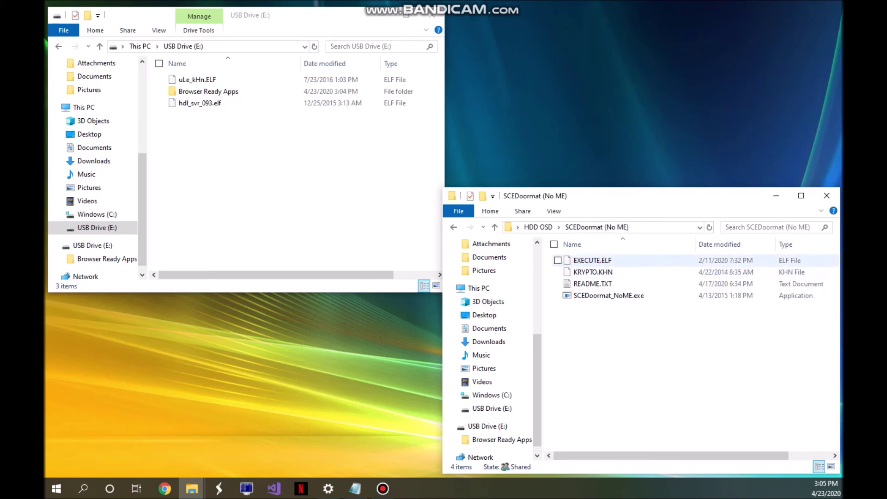
left_click(558, 260)
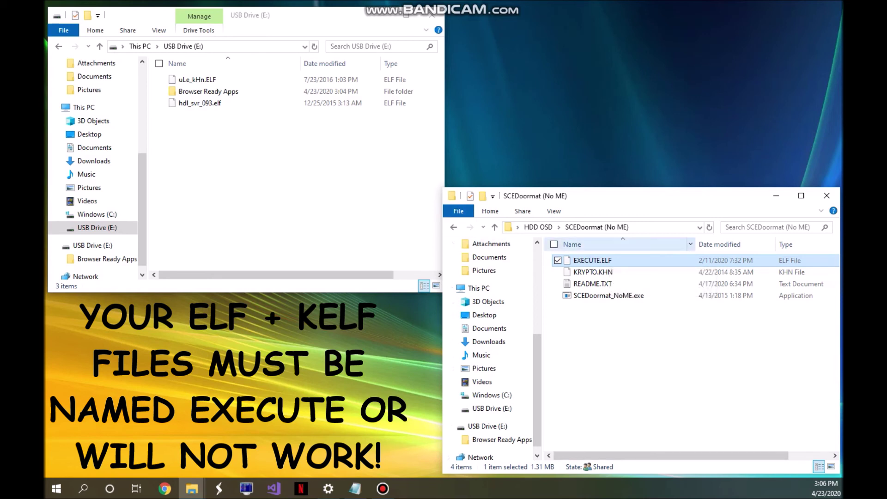
left_click_drag(593, 260, 623, 297)
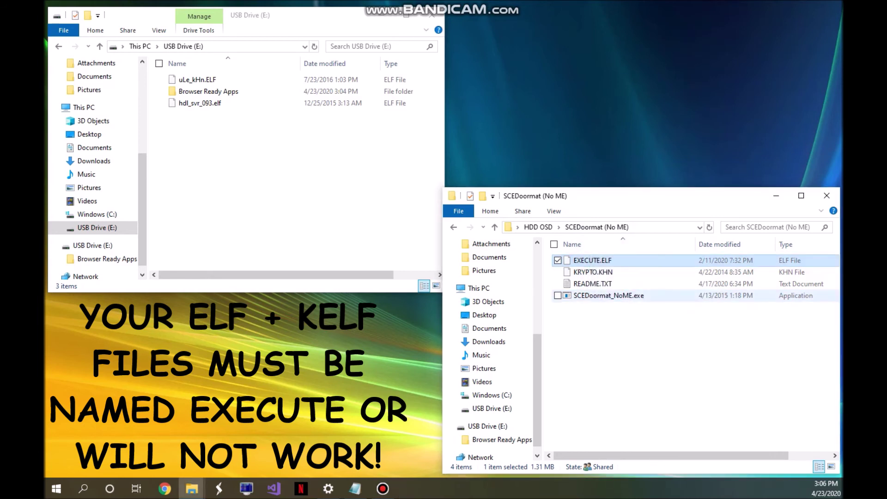
- Rename the converted file EXECUTE.ELF.kelf to EXECUTE.KELF
left_click(598, 272)
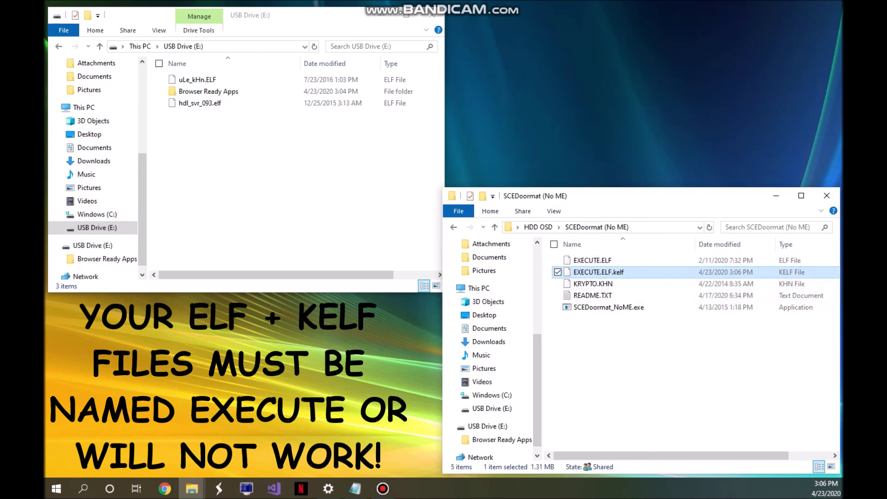
right_click(614, 273)
left_click(601, 245)
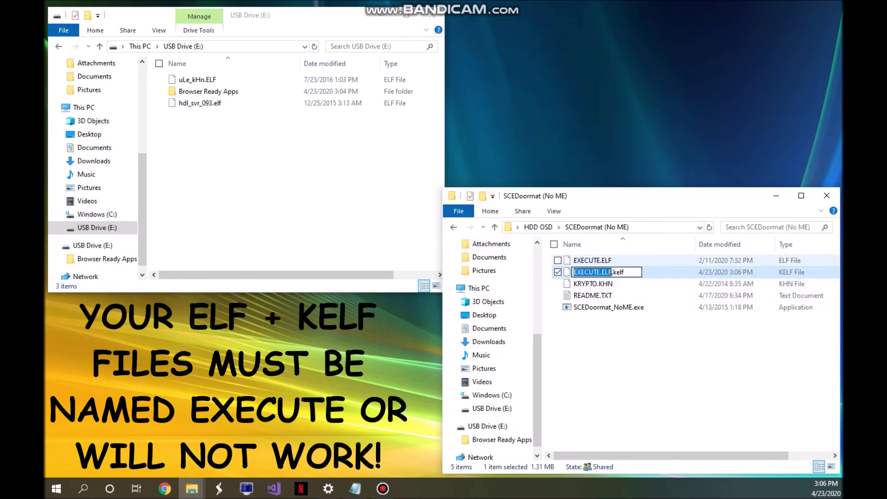
left_click(625, 272)
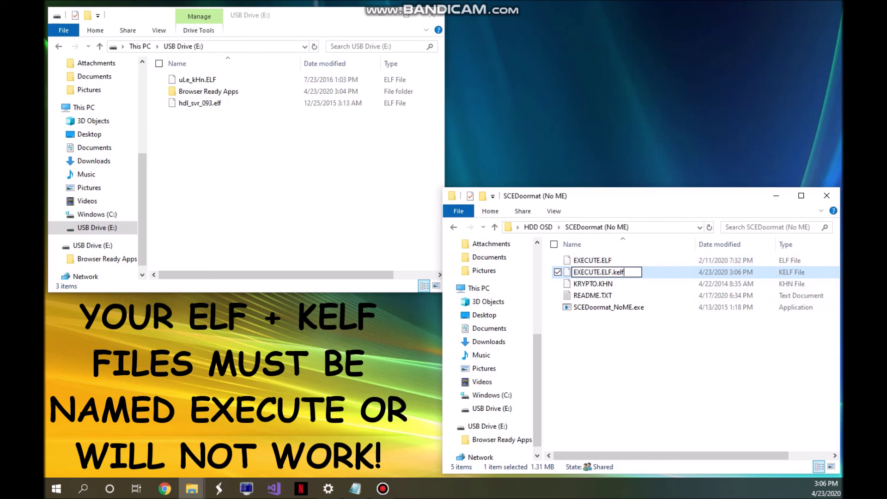
key("BackSpace")
key("BackSpace")
key("BackSpace")
key("BackSpace")
key("BackSpace")
key("Left")
key("Left")
key("Left")
type("K")
key("Return")
- Copy EXECUTE.ELF and EXECUTE.KELF from SCEDoormat (No ME) to the root of USB Drive (E:)
left_click(593, 260)
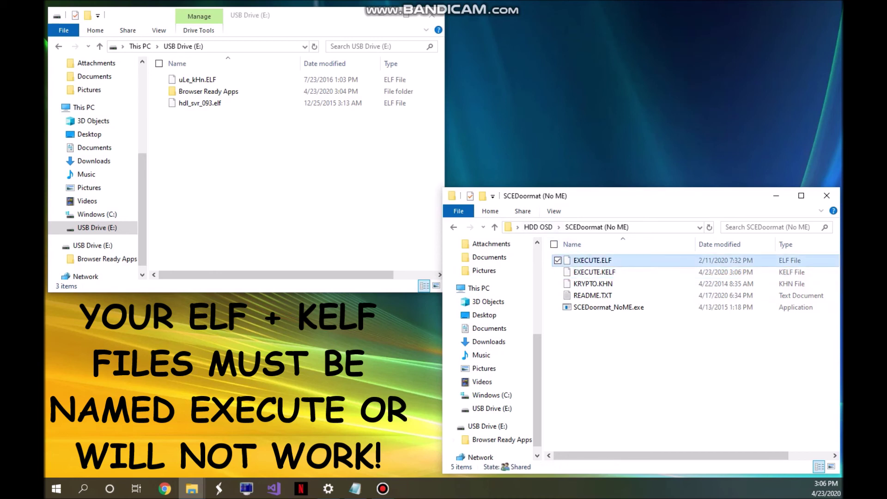
left_click(595, 271)
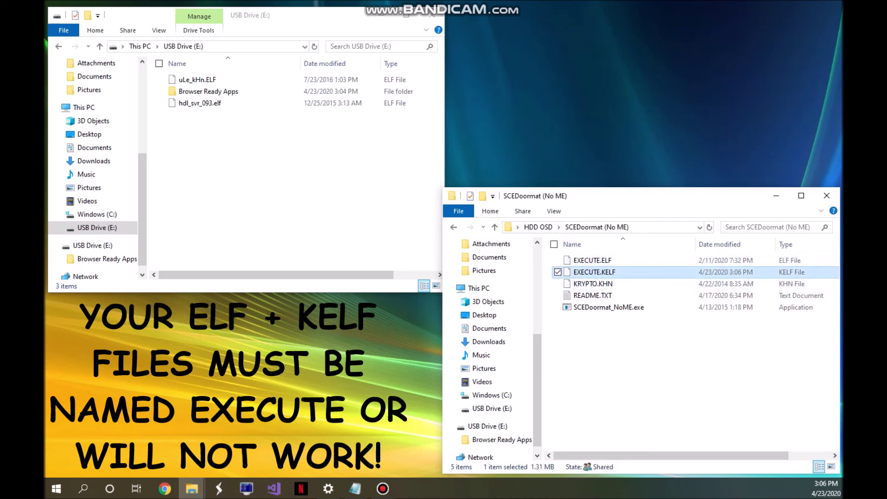
left_click(591, 333)
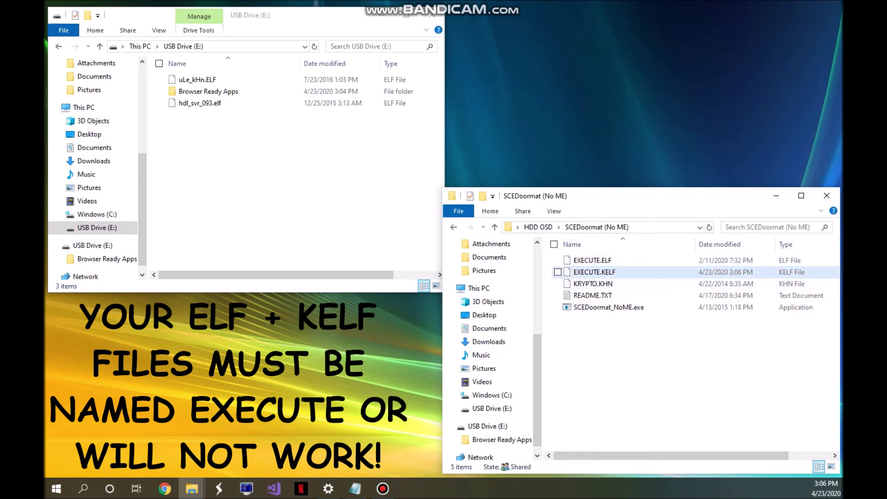
left_click_drag(568, 271, 290, 157)
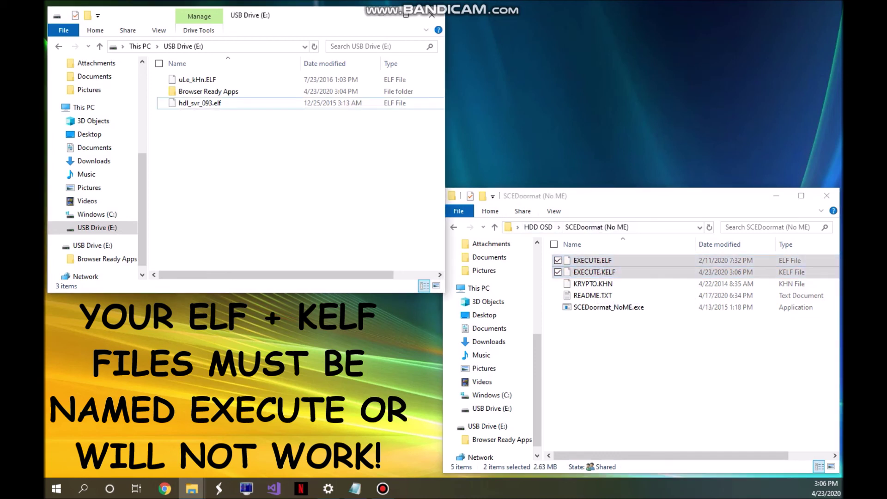
left_click(289, 185)
left_click(646, 356)
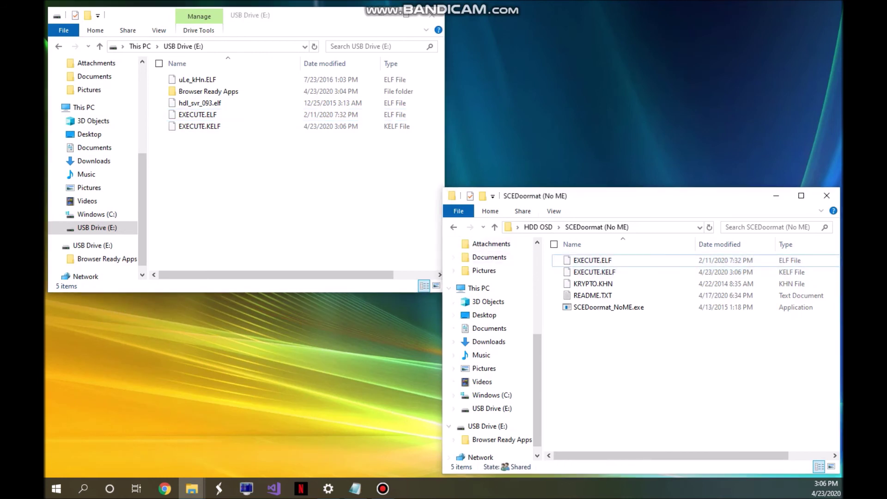
- Open the Sample Files folder in HDD OSD and copy icon.sys, list.ico and system.cnf to the clipboard
left_click(537, 227)
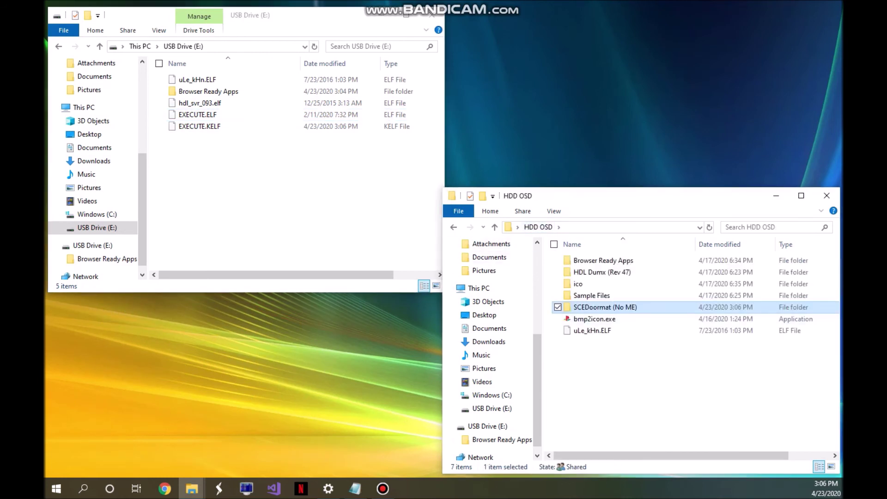
double_click(592, 296)
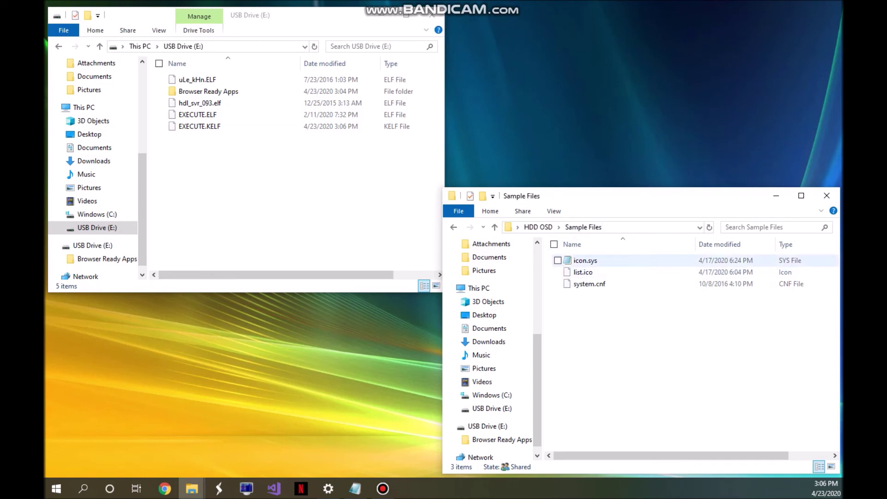
left_click_drag(594, 303, 587, 254)
left_click(596, 307)
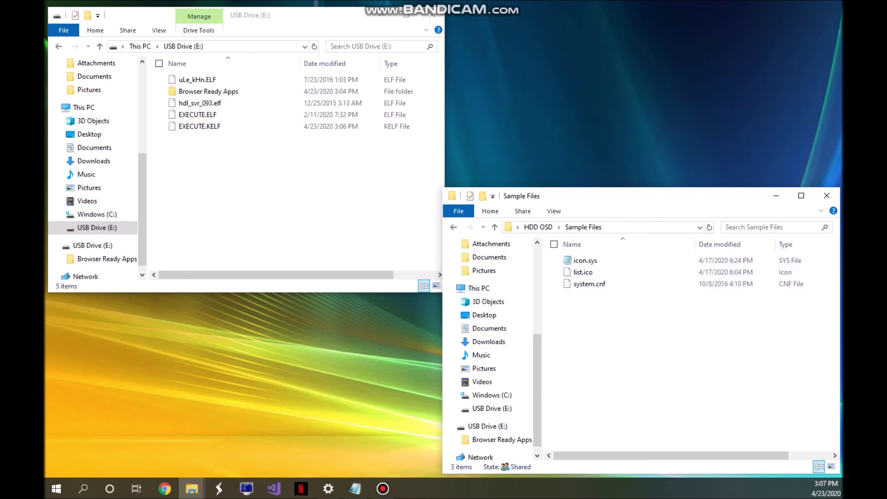
key("ctrl+a")
right_click(592, 262)
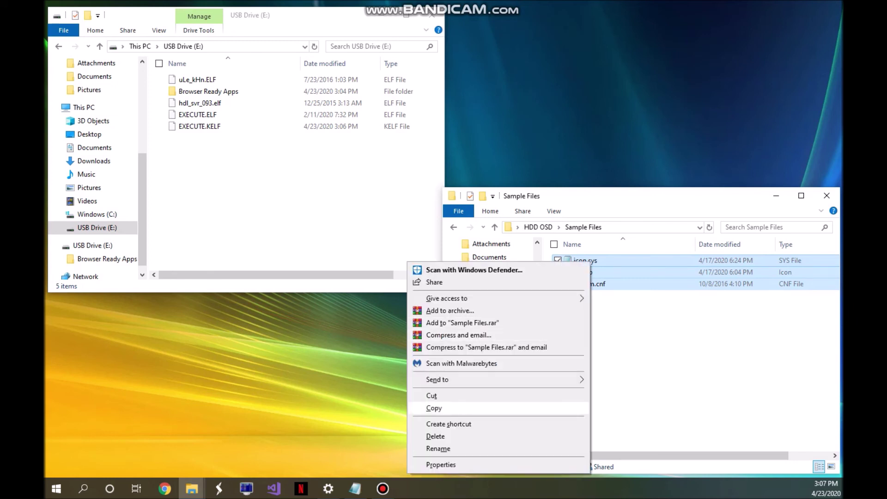
left_click(462, 408)
left_click(623, 360)
right_click(174, 160)
left_click(624, 361)
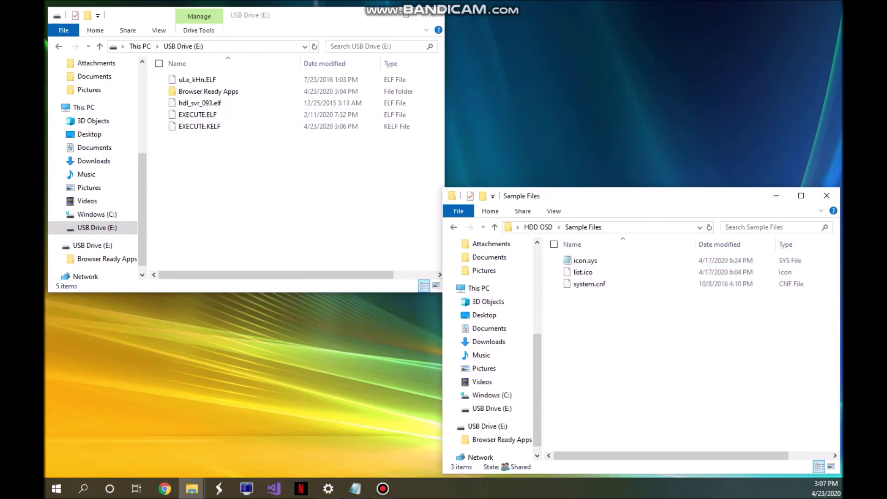
- Paste the three copied sample files into the HDL Dumx (Rev 47) folder
left_click(538, 227)
left_click(601, 272)
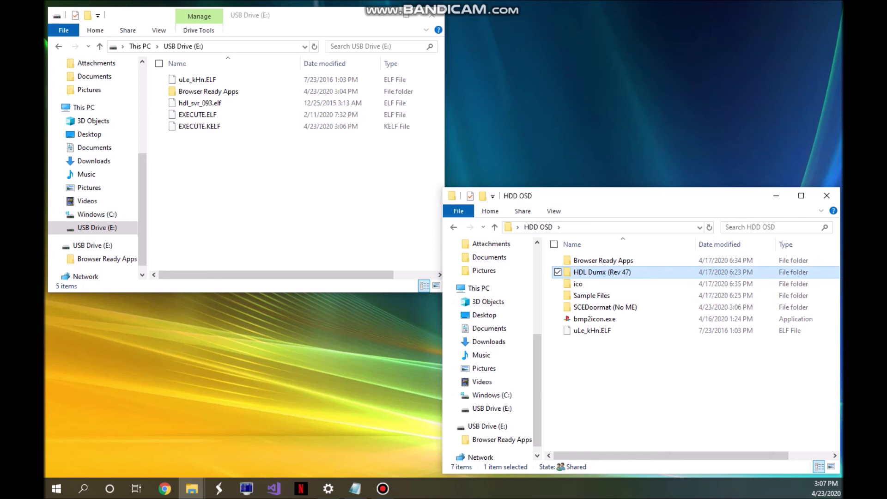
double_click(600, 272)
right_click(617, 342)
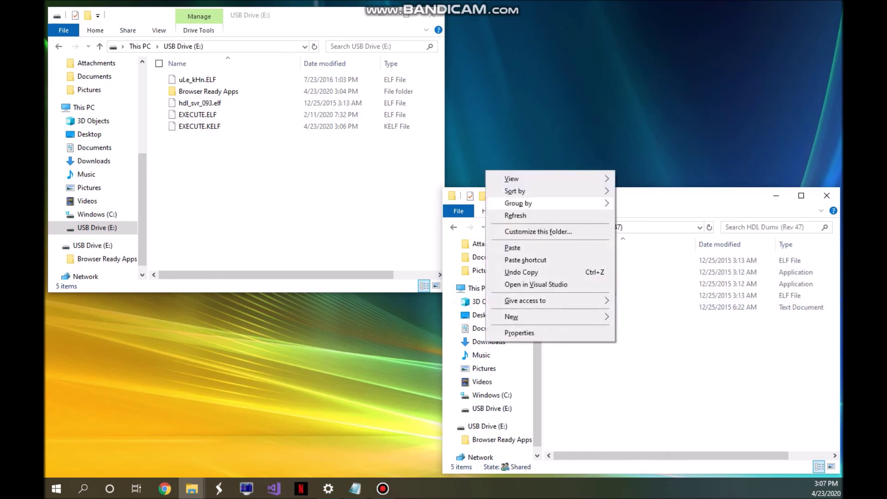
left_click(517, 248)
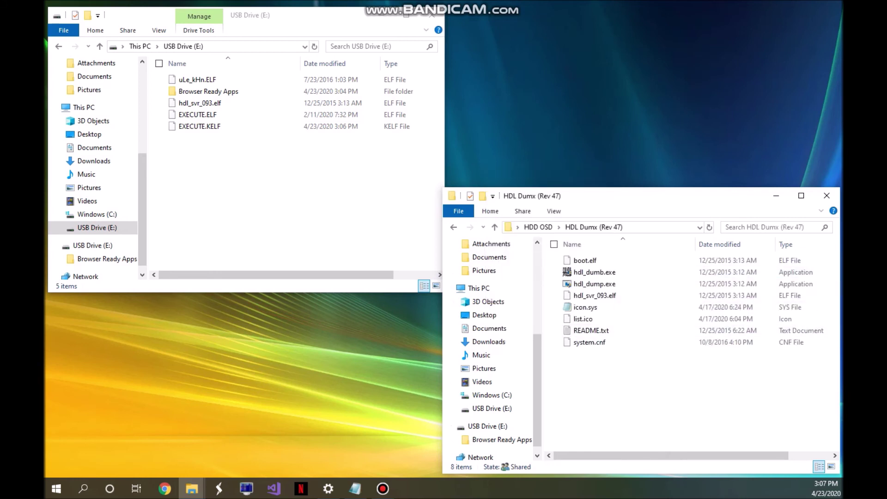
- Delete boot.elf from the HDL Dumx (Rev 47) folder
left_click(585, 261)
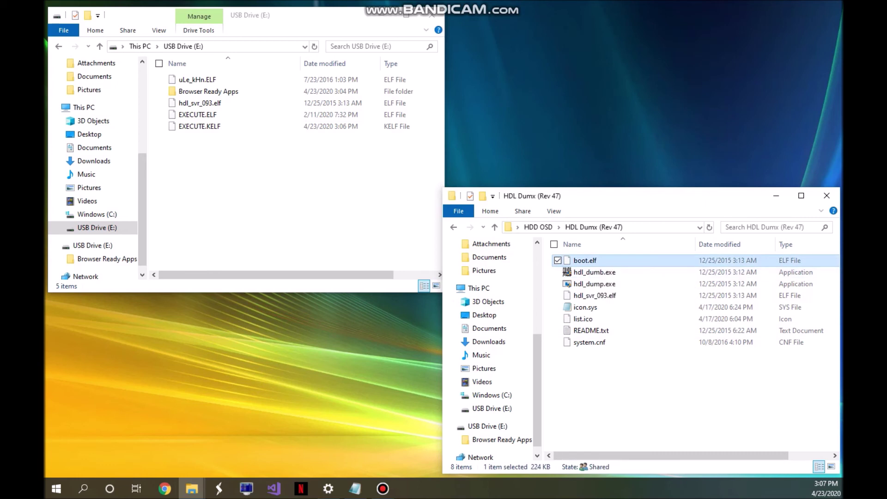
right_click(584, 261)
left_click(499, 221)
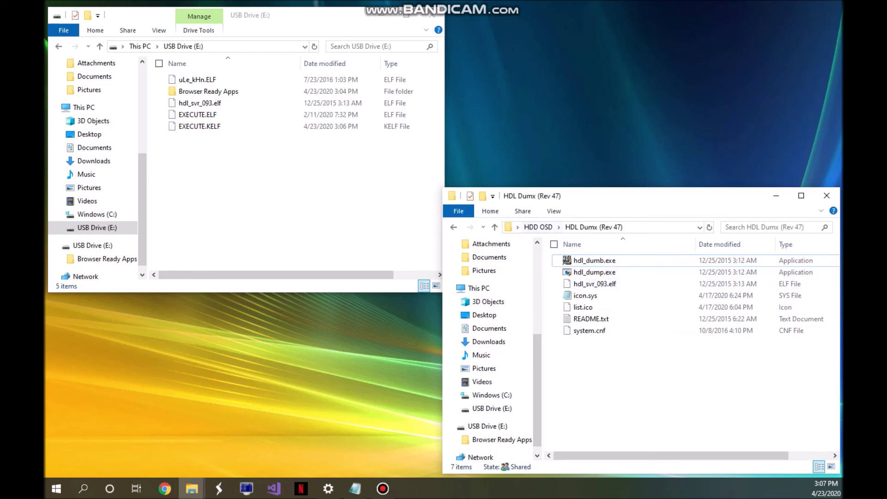
- Move the HDL Dumx (Rev 47) folder from HDD OSD to the root of Windows (C:)
left_click(537, 226)
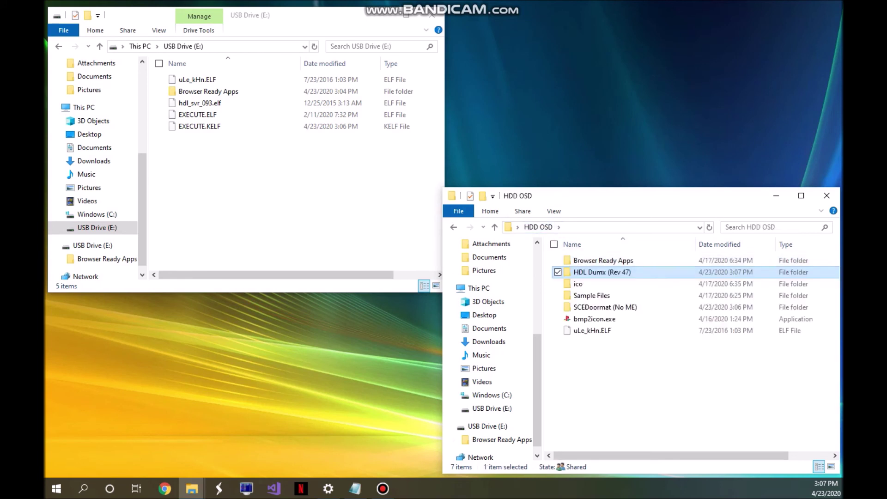
right_click(585, 272)
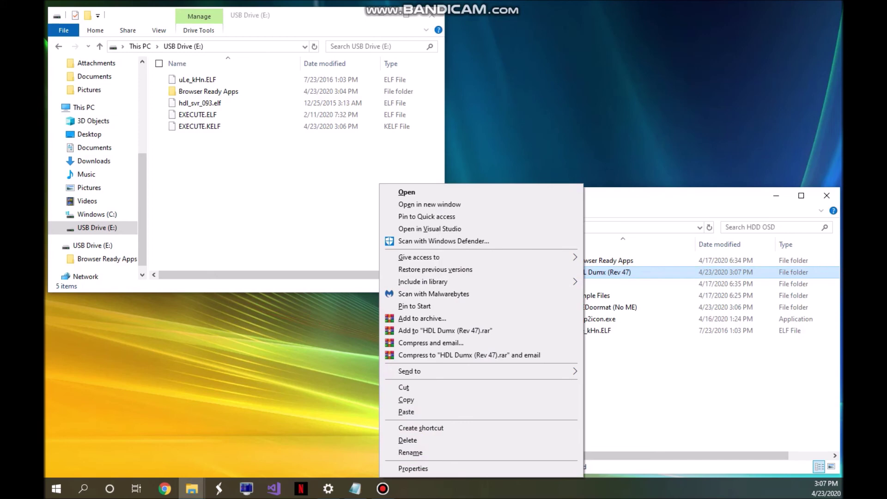
left_click(406, 387)
left_click_drag(277, 16, 237, 210)
double_click(230, 64)
double_click(230, 62)
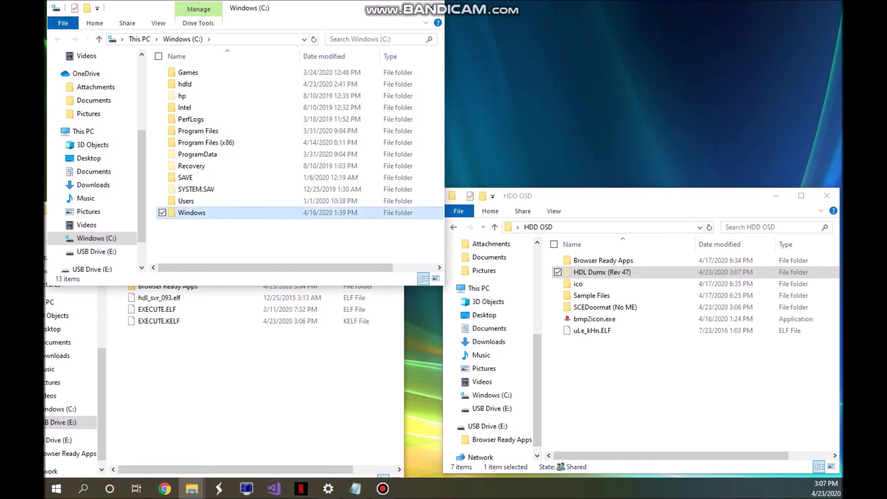
right_click(209, 229)
left_click(109, 290)
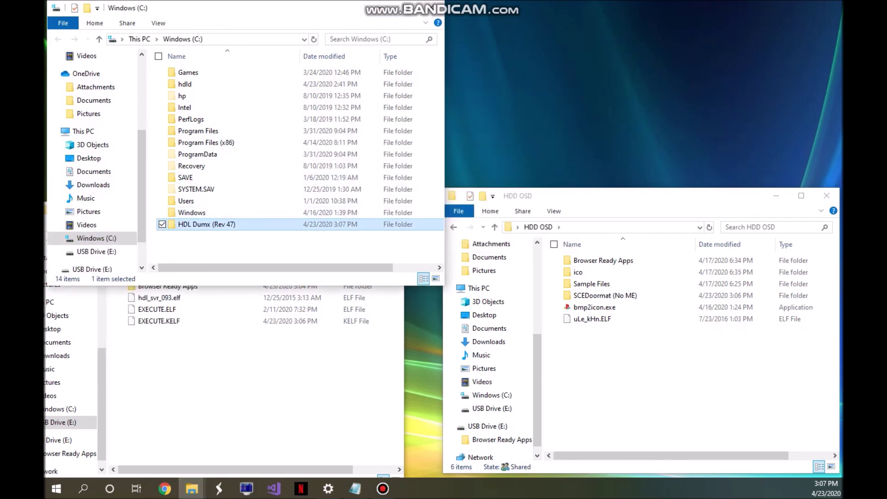
- Delete the existing hdld folder from the root of Windows (C:)
left_click(222, 247)
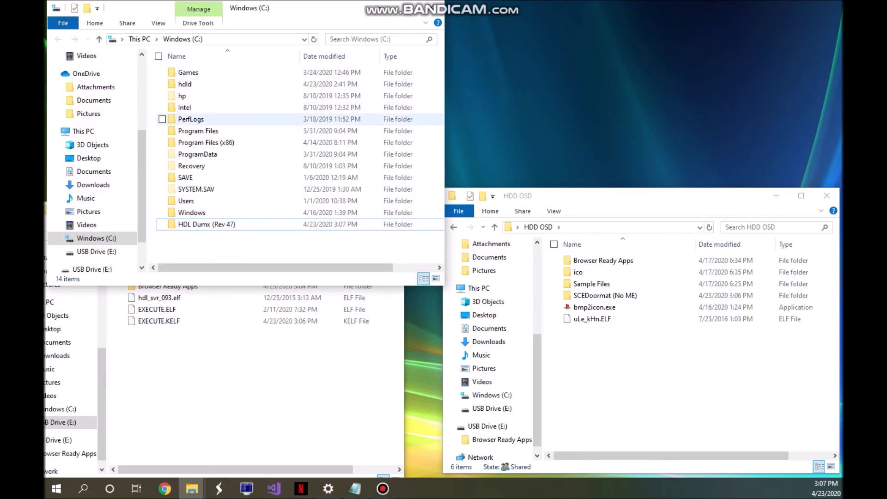
left_click(184, 84)
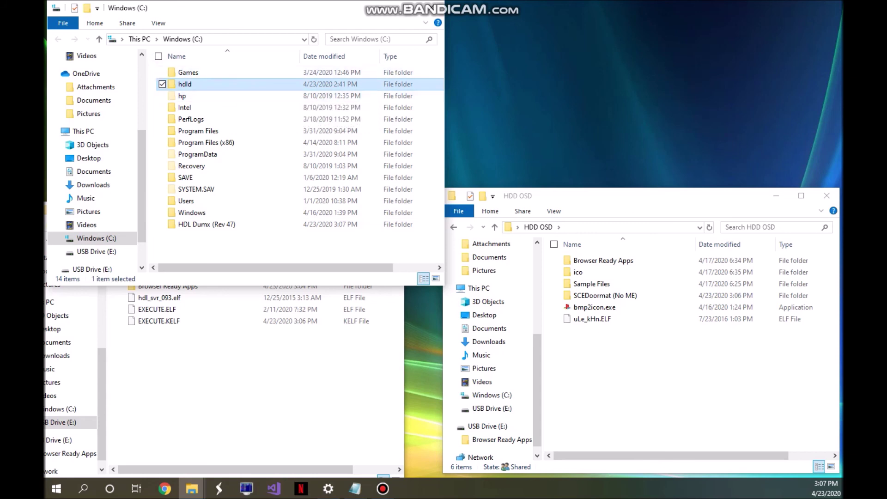
key("Delete")
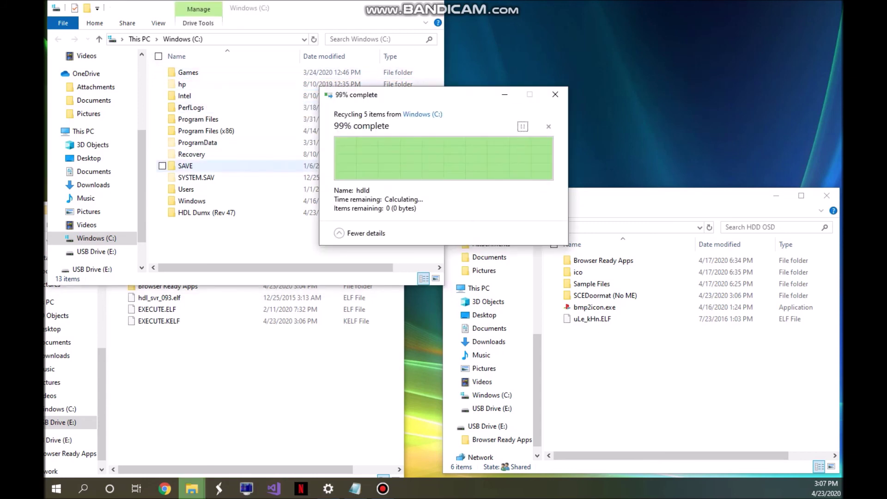
- Rename the HDL Dumx (Rev 47) folder in the root of Windows (C:) to hdld and open it
left_click(207, 213)
right_click(250, 212)
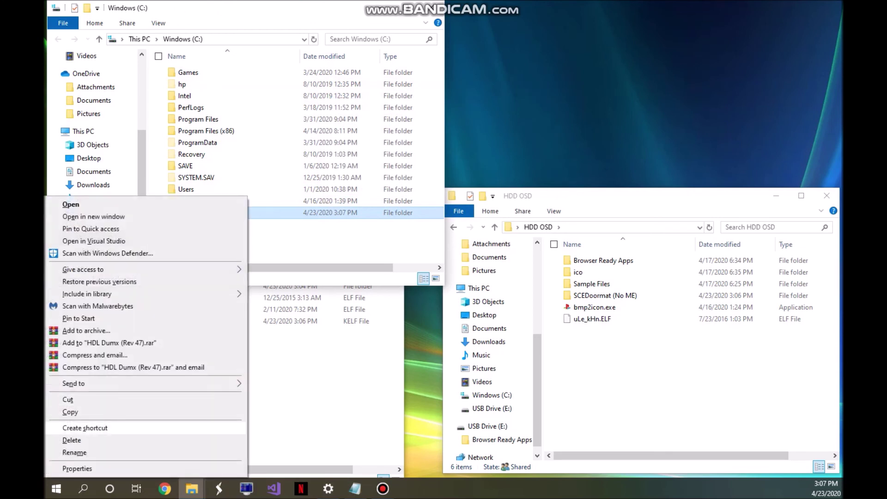
left_click(92, 453)
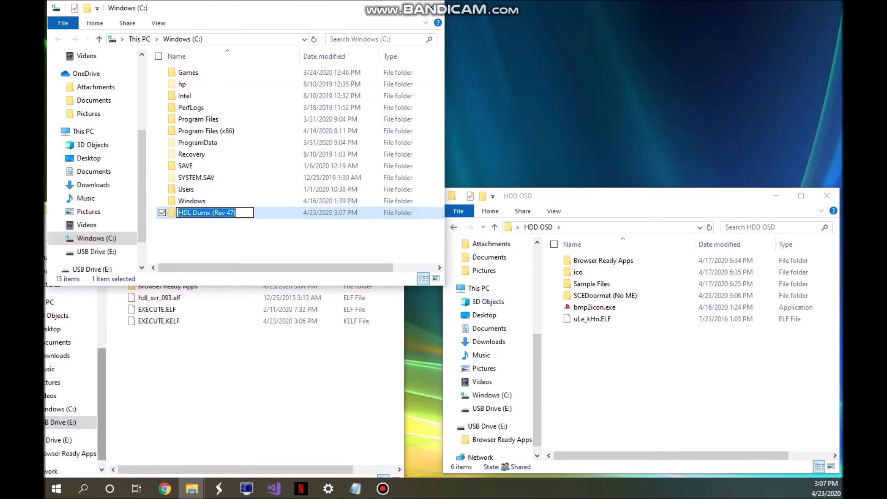
type("hdld")
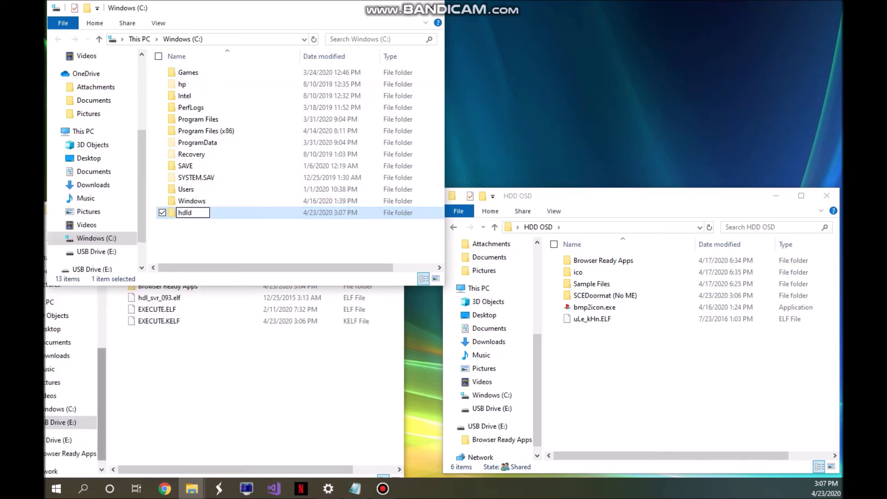
key("Return")
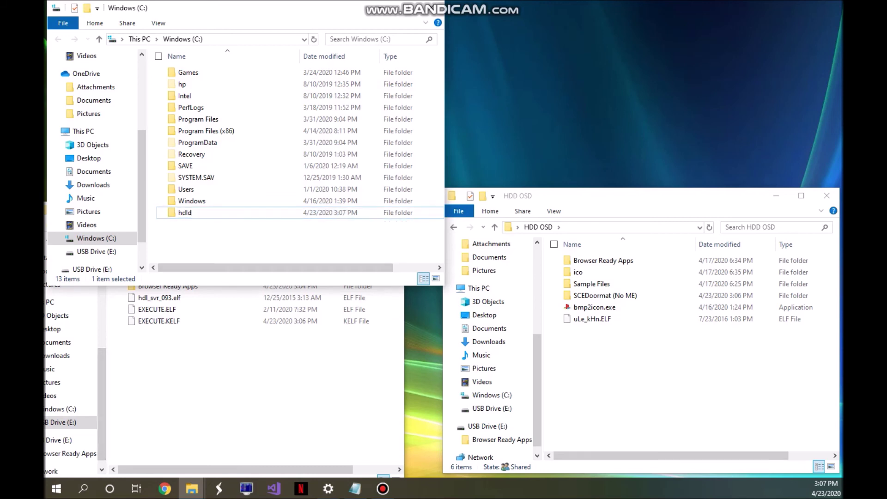
double_click(185, 213)
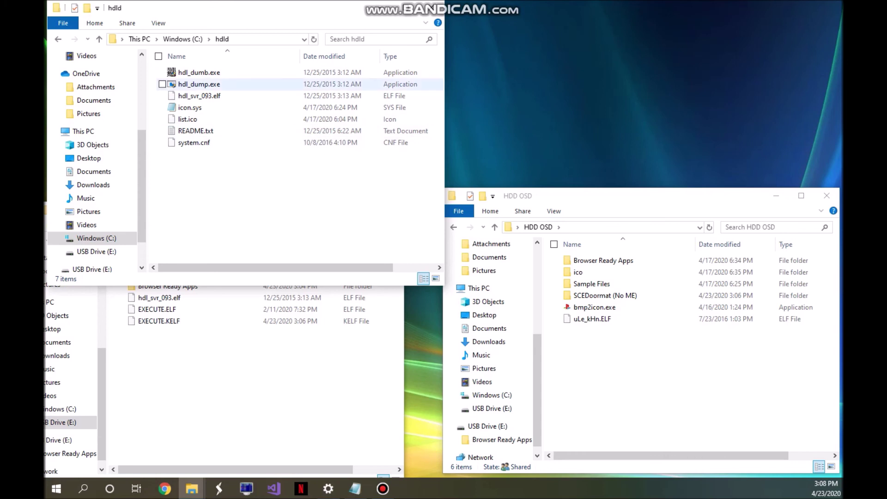
- Open icon.sys from the hdld folder in Notepad
left_click(296, 370)
left_click(619, 370)
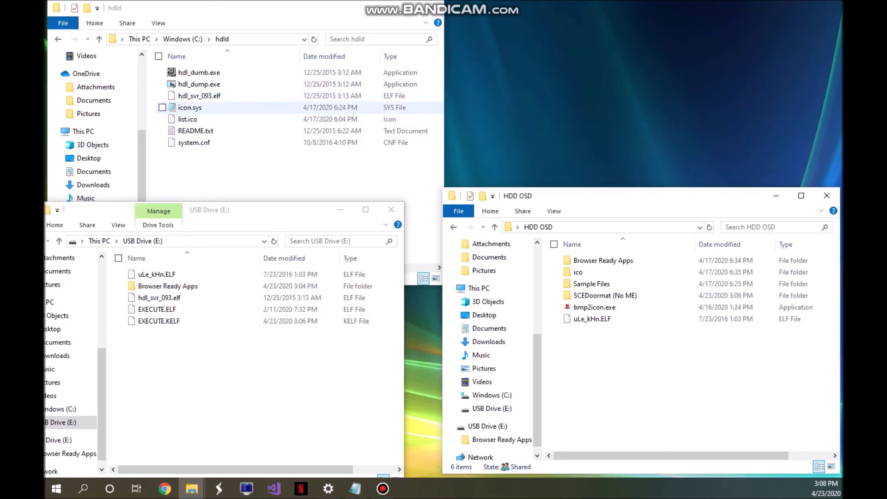
left_click(194, 107)
right_click(194, 107)
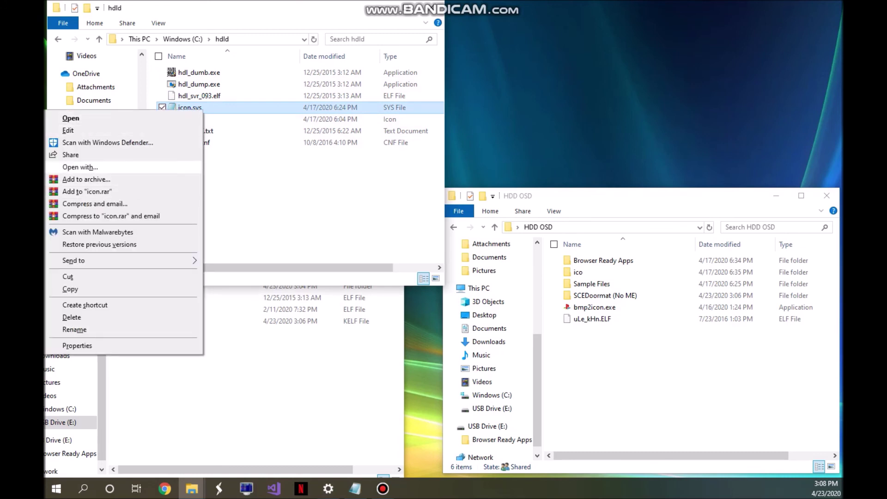
key("Escape")
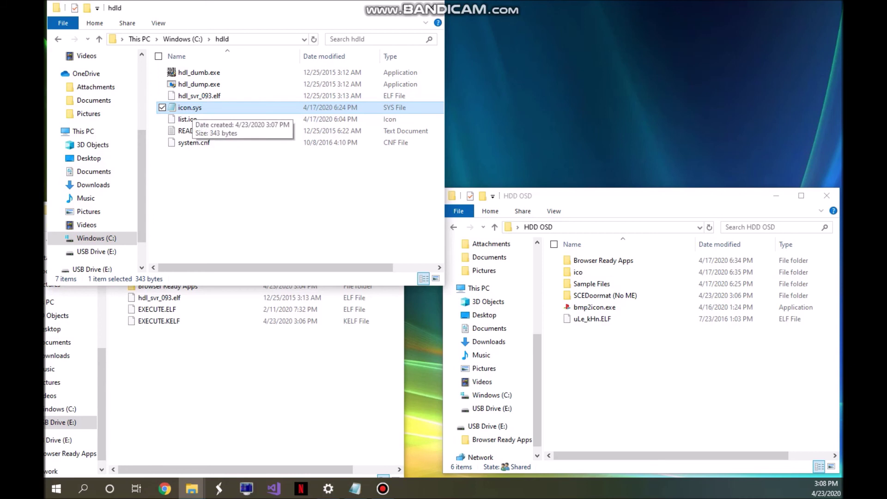
right_click(199, 107)
left_click(80, 165)
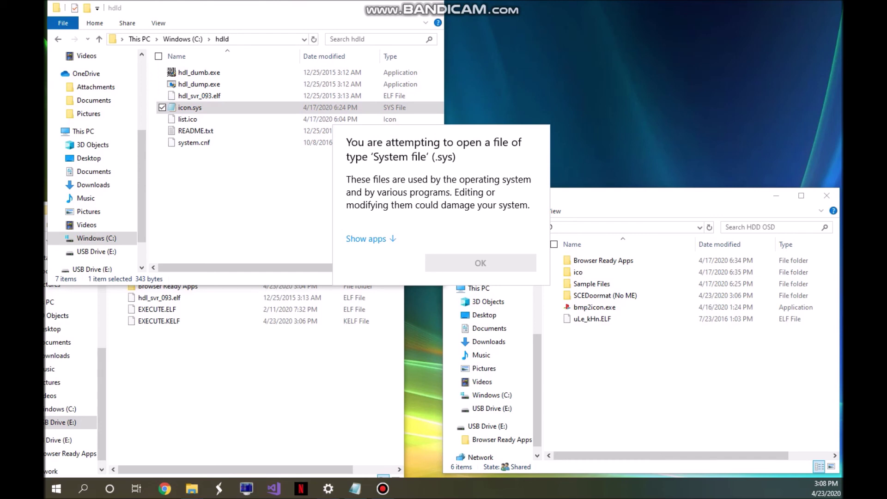
left_click(371, 239)
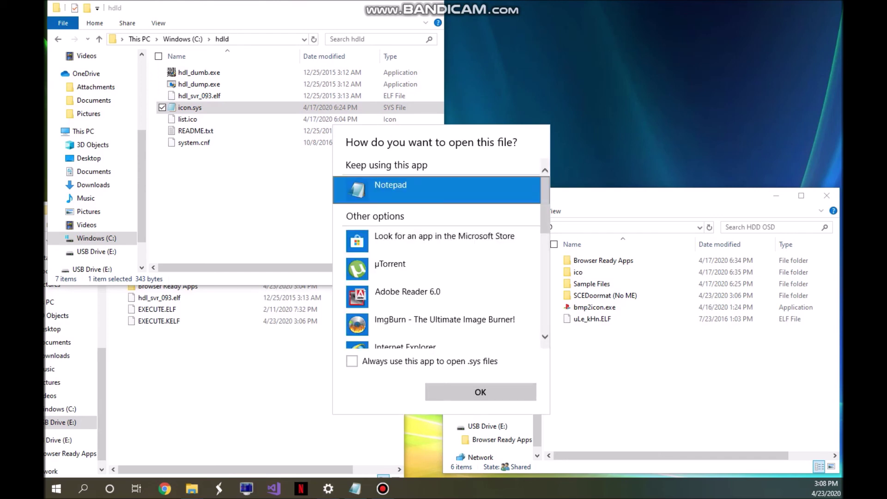
scroll(441, 255, "down", 7)
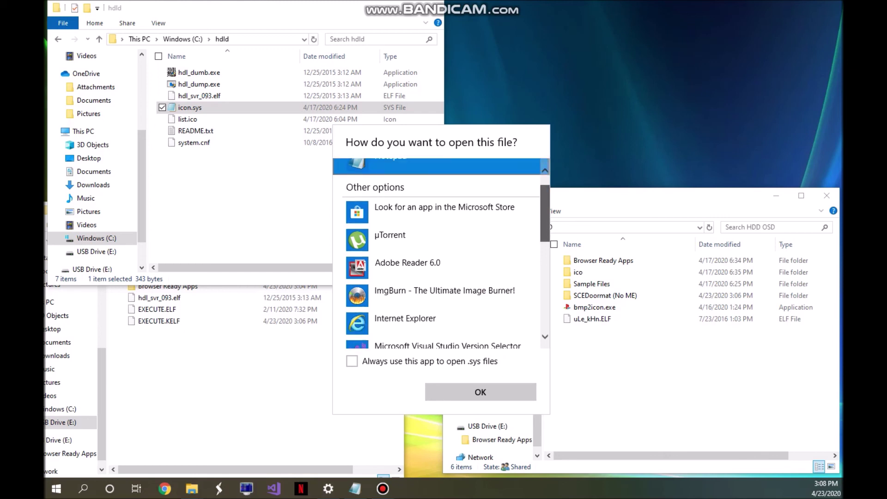
scroll(441, 231, "down", 3)
scroll(441, 231, "up", 4)
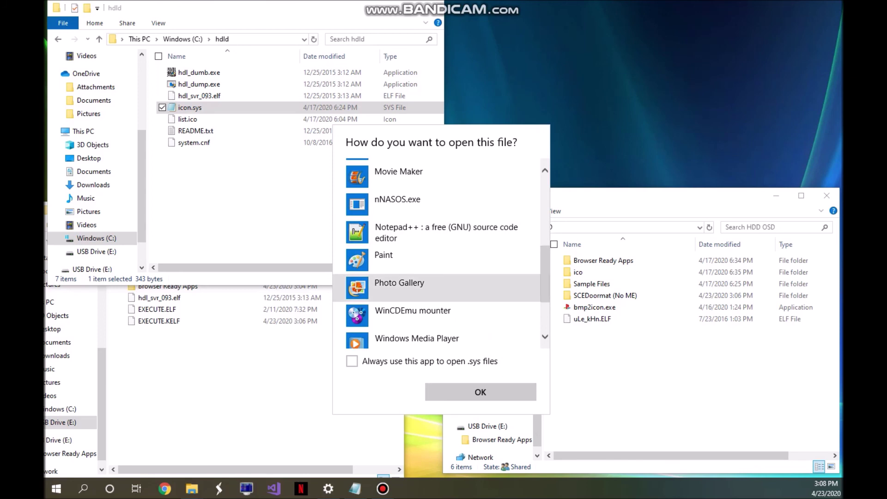
left_click_drag(545, 273, 545, 204)
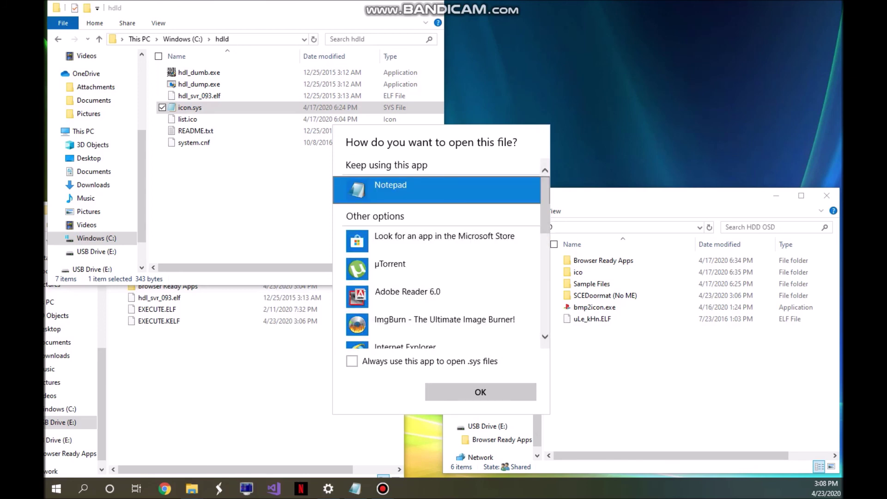
key("Return")
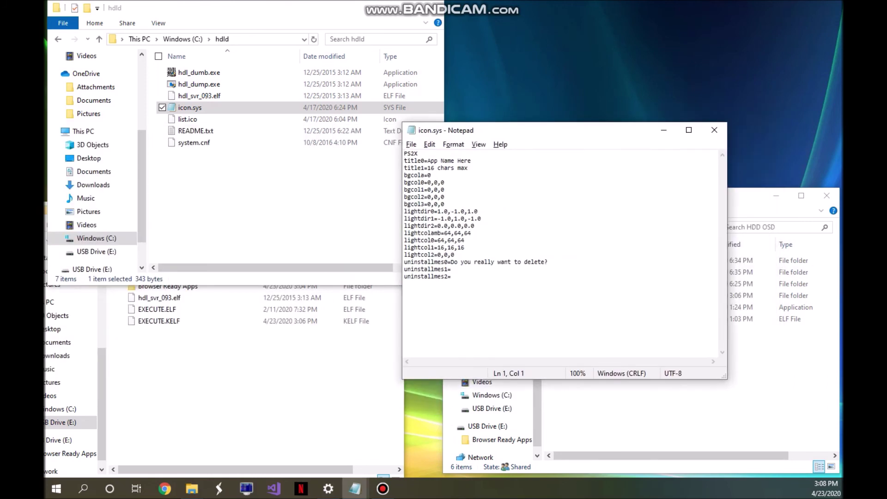
- Replace the title0 placeholder text in icon.sys with "Open Ps2 Loader"
left_click_drag(543, 130, 410, 193)
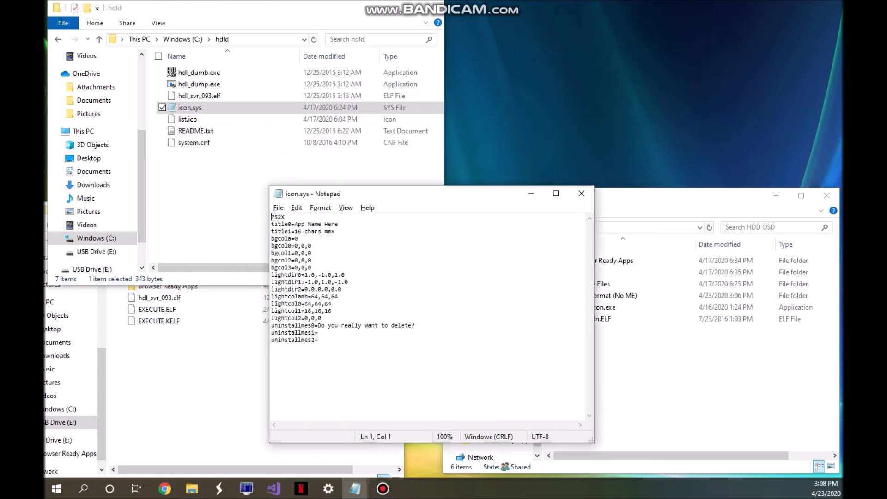
left_click_drag(339, 224, 295, 225)
left_click(335, 232)
left_click_drag(339, 224, 294, 224)
left_click(339, 224)
left_click_drag(339, 224, 295, 224)
type("Open Ps2")
type("ader")
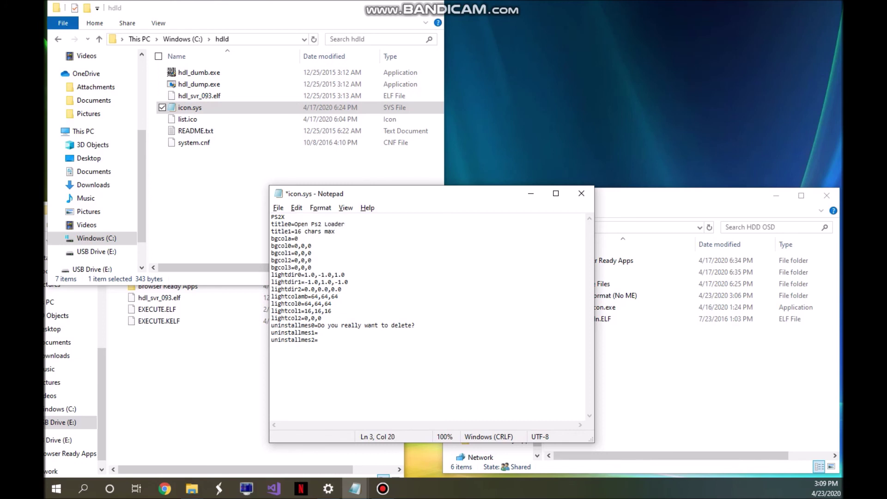
- Replace the title1 placeholder text in icon.sys with "1682 DB"
left_click_drag(346, 224, 294, 224)
left_click(294, 224)
key("Right")
key("Right")
key("Right")
key("Right")
key("Right")
key("Right")
key("Right")
key("Right")
key("Right")
key("BackSpace")
key("BackSpace")
key("BackSpace")
key("BackSpace")
key("BackSpace")
key("BackSpace")
key("BackSpace")
key("BackSpace")
key("BackSpace")
key("BackSpace")
key("BackSpace")
key("BackSpace")
type("1682 DB")
- Save the edited icon.sys and close Notepad
left_click(278, 207)
left_click(286, 257)
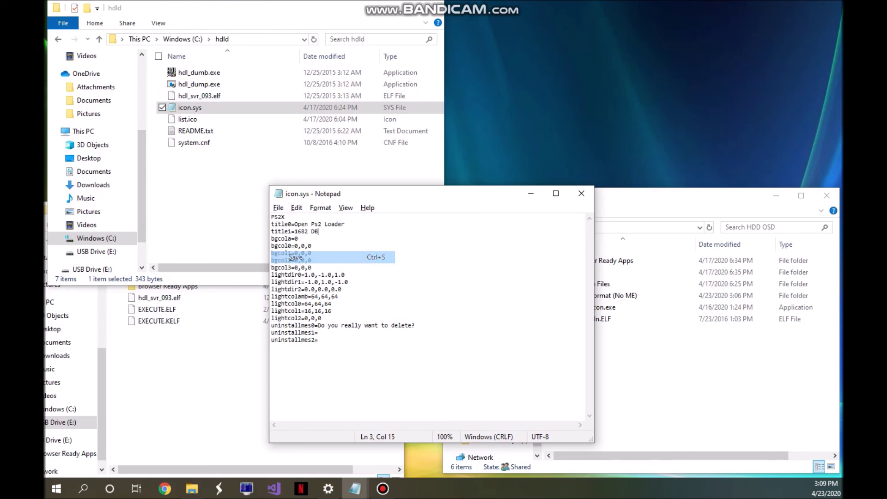
left_click_drag(390, 197, 468, 211)
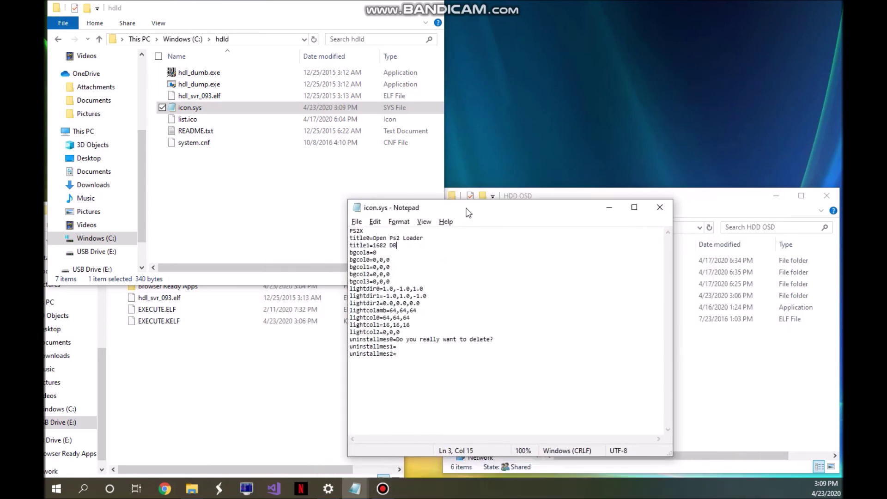
left_click(447, 237)
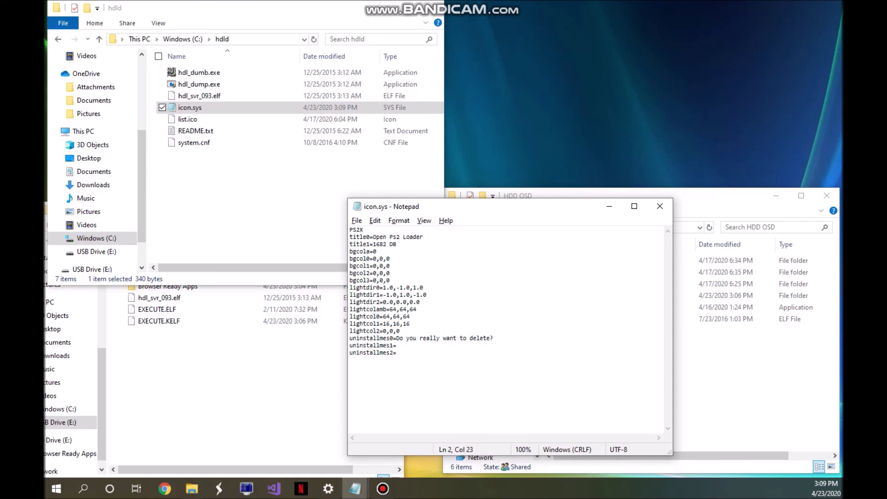
left_click_drag(480, 207, 398, 141)
left_click(318, 179)
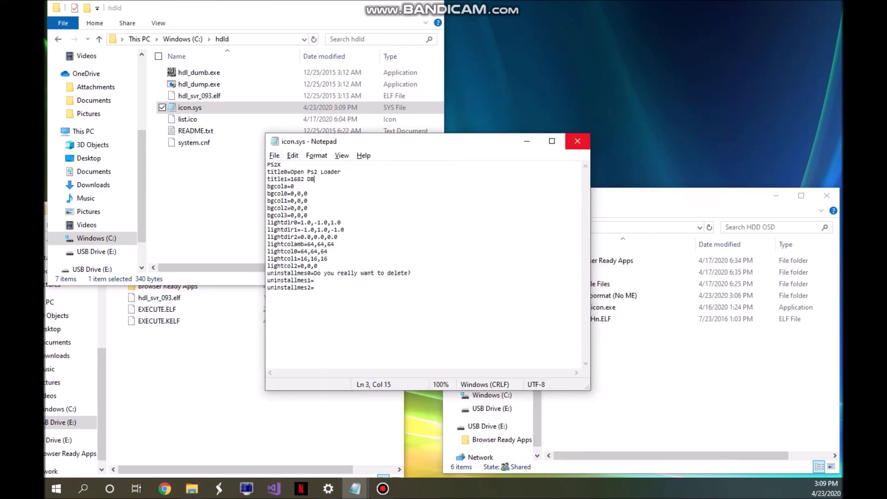
left_click(578, 141)
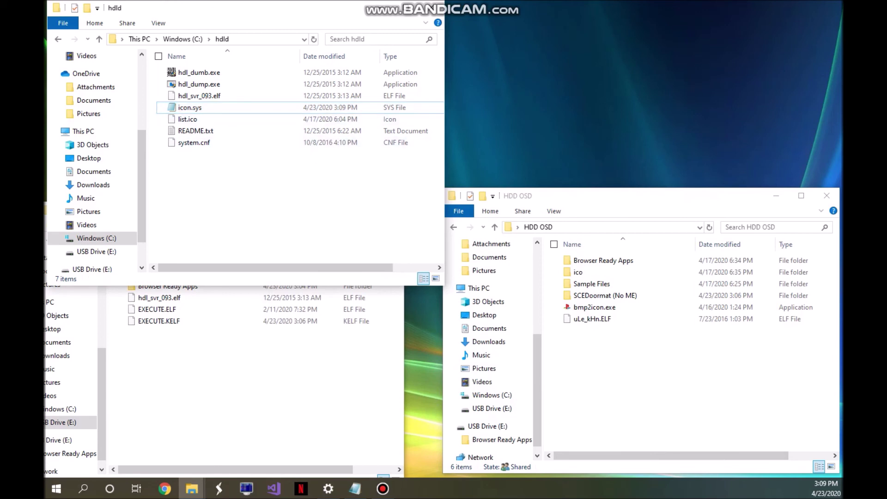
- Examine the icons in the HDD OSD ico folder and its official and sample subfolders, and return to HDD OSD
left_click(188, 119)
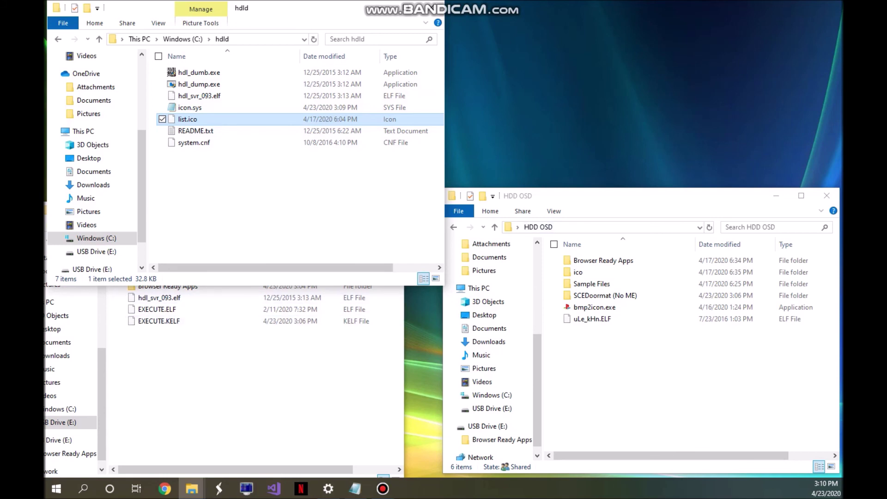
double_click(578, 272)
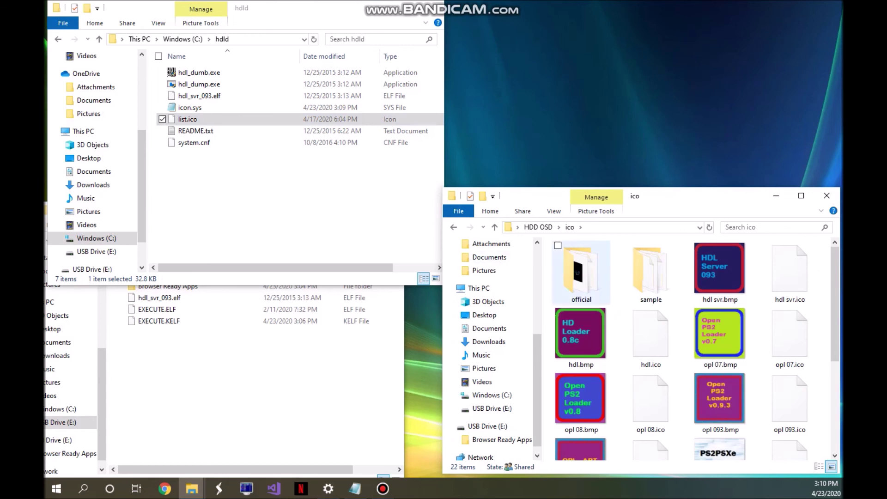
left_click(720, 270)
left_click(651, 272)
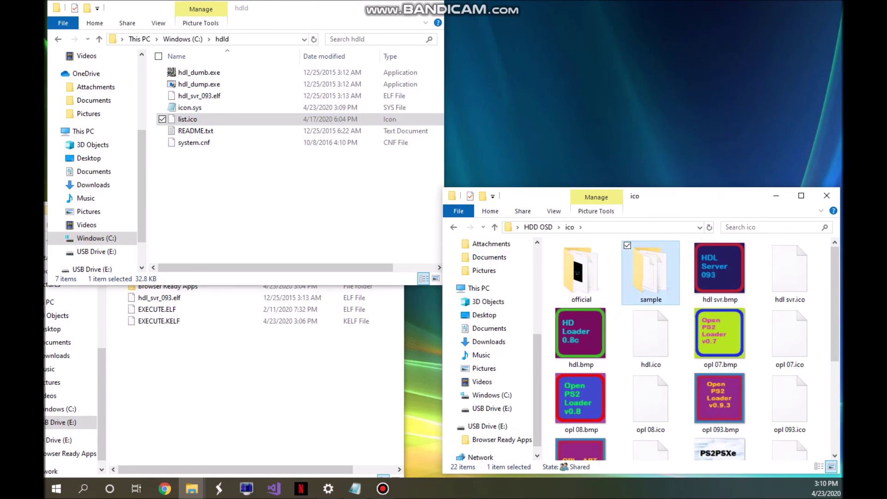
double_click(581, 272)
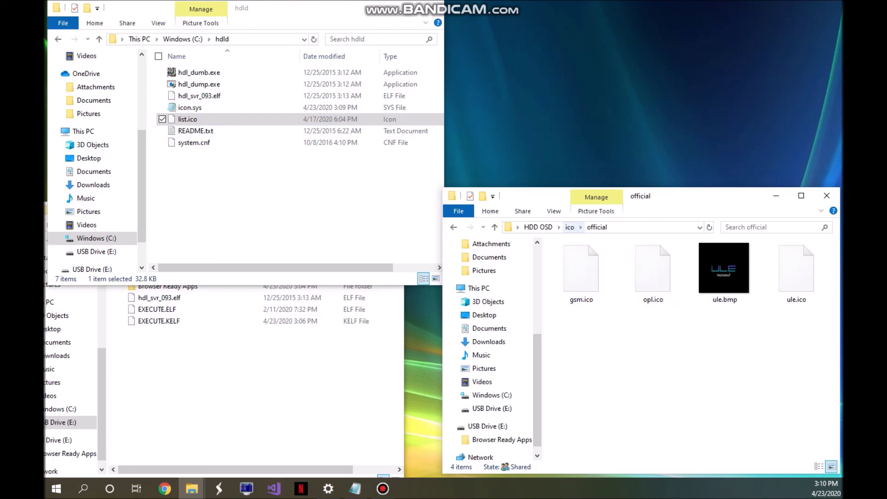
left_click(570, 227)
double_click(650, 272)
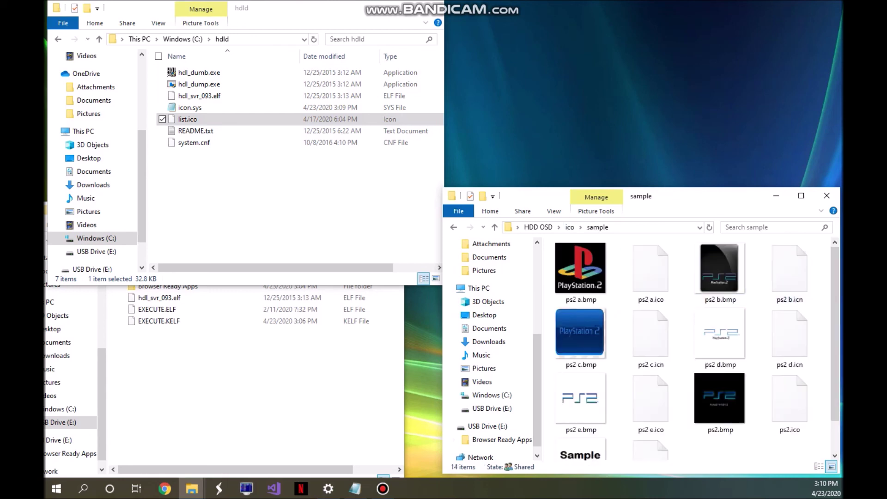
left_click(581, 390)
scroll(580, 390, "down", 1)
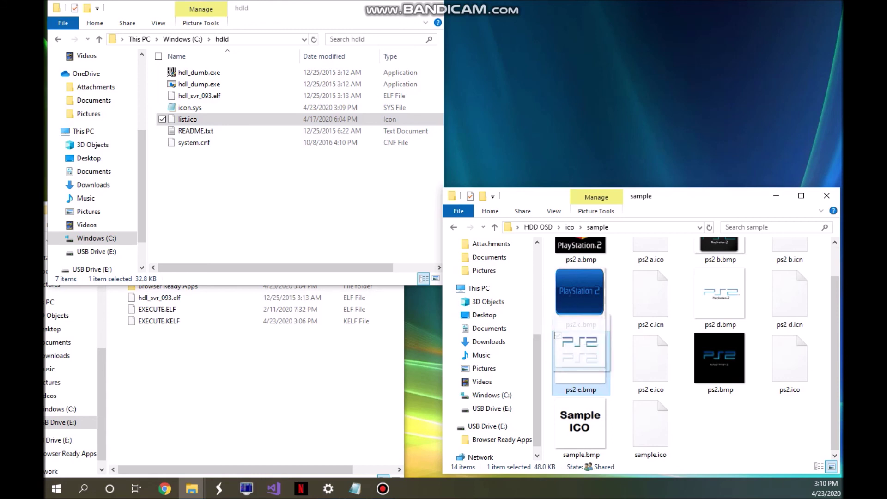
left_click(356, 213)
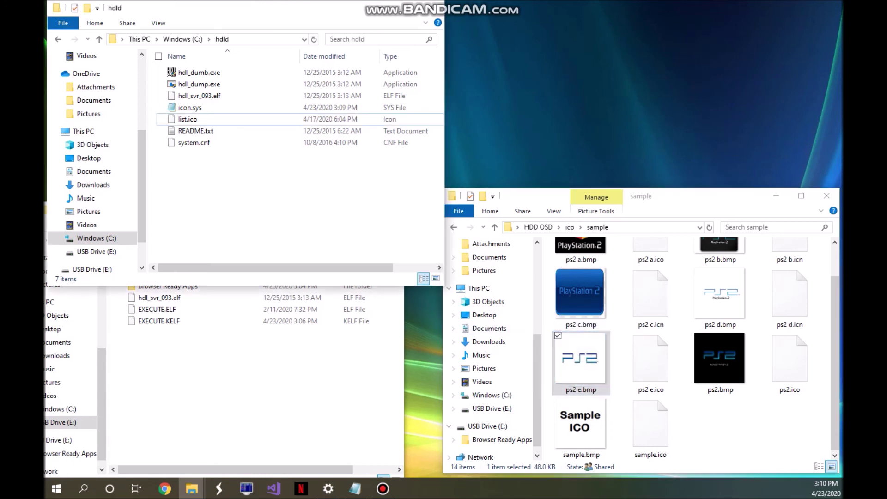
left_click(538, 227)
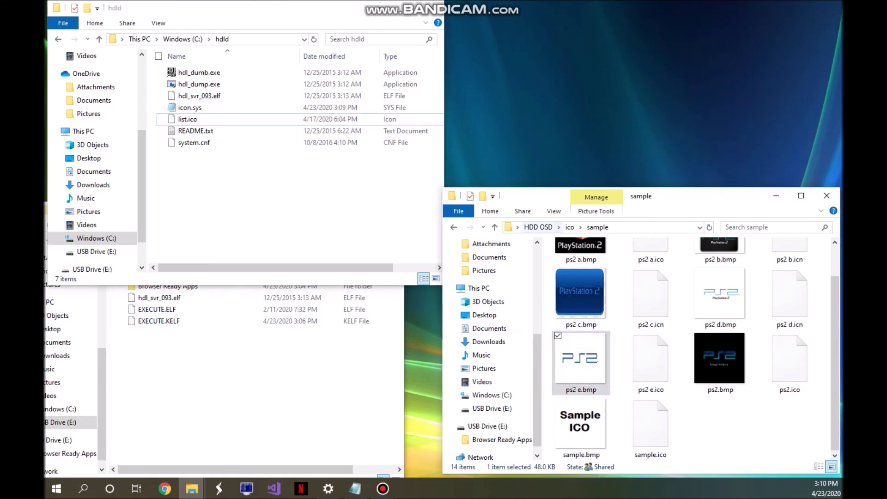
left_click(351, 199)
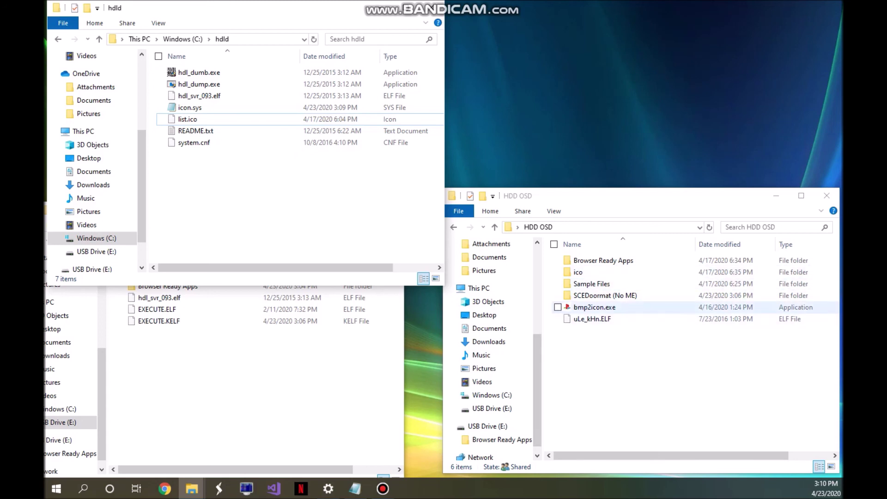
left_click(594, 307)
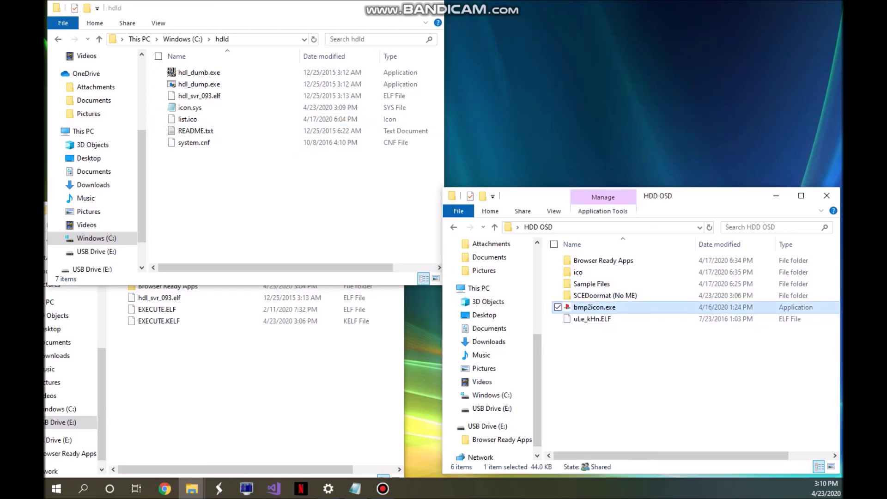
left_click(647, 358)
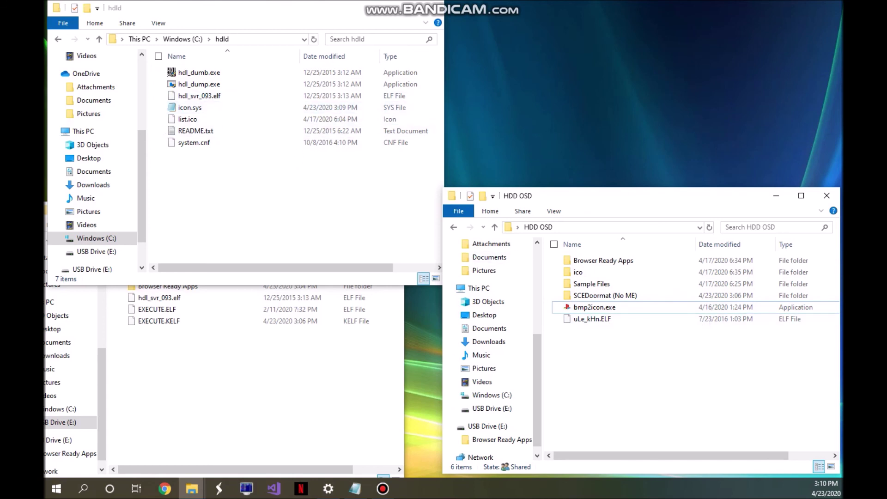
left_click(277, 184)
left_click(656, 369)
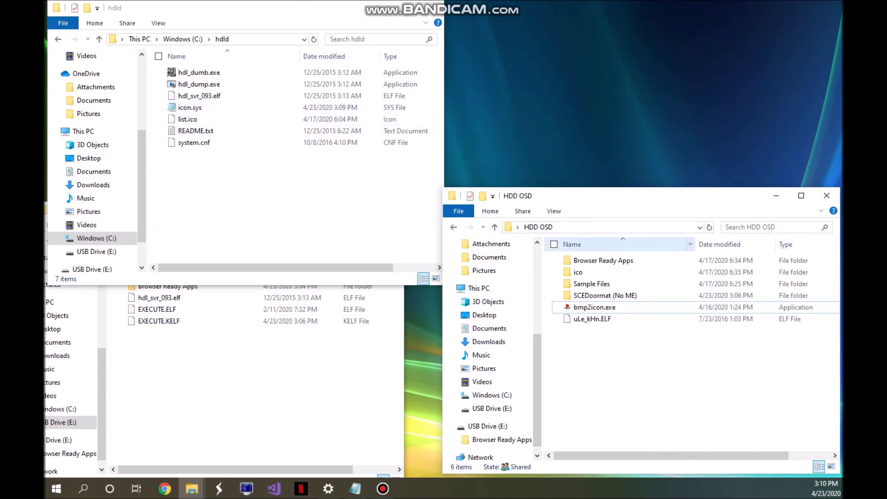
- Copy list.ico from the OPL 1682 DB folder in Browser Ready Apps and paste it into the hdld folder
double_click(603, 261)
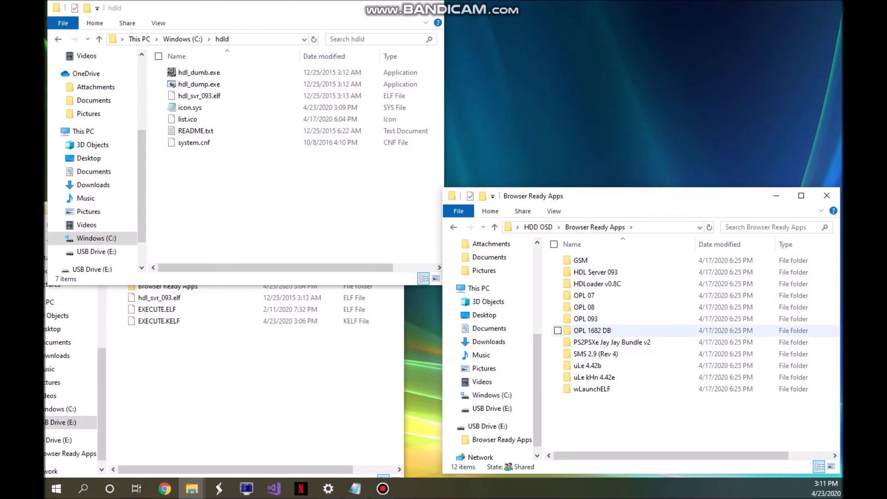
double_click(592, 330)
left_click(593, 296)
right_click(574, 295)
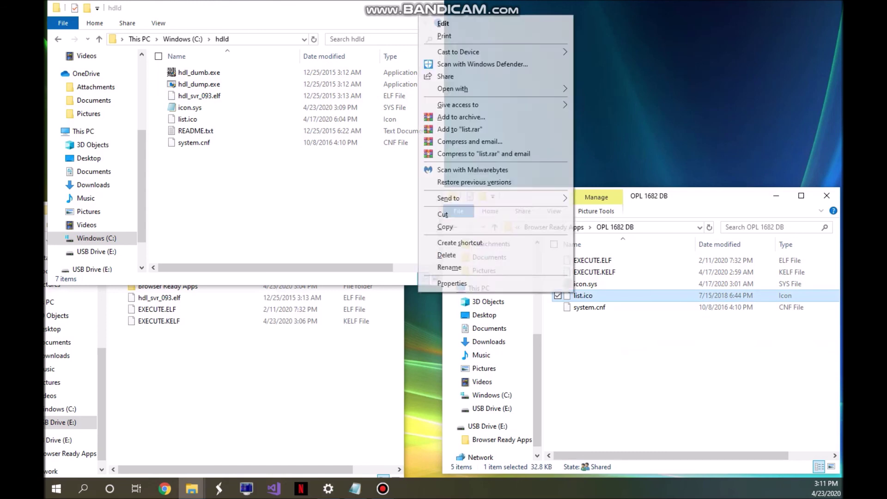
left_click(453, 226)
left_click(351, 201)
right_click(169, 229)
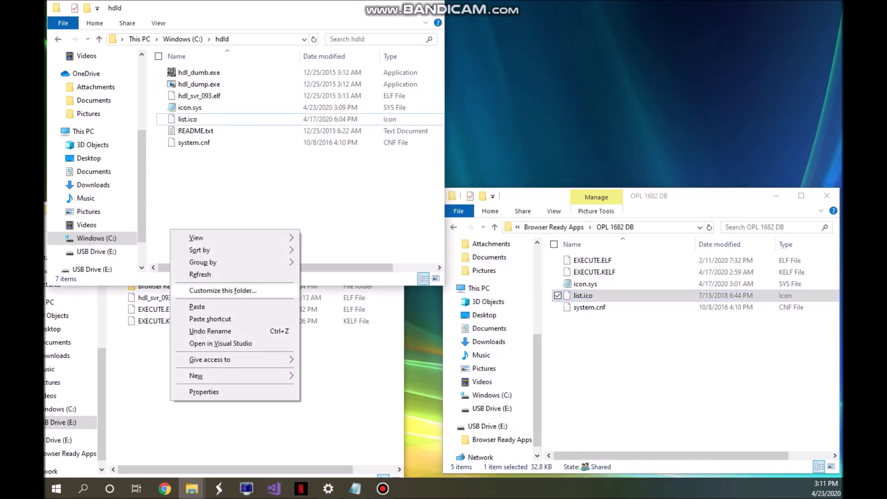
left_click(194, 307)
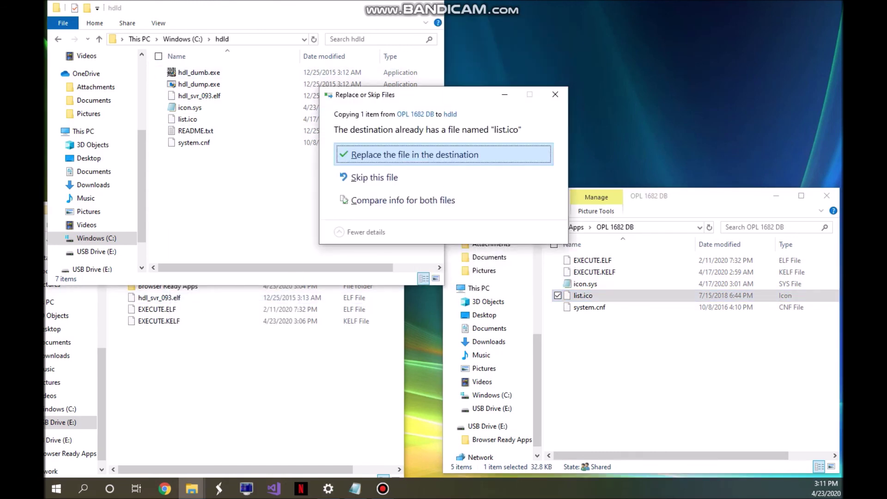